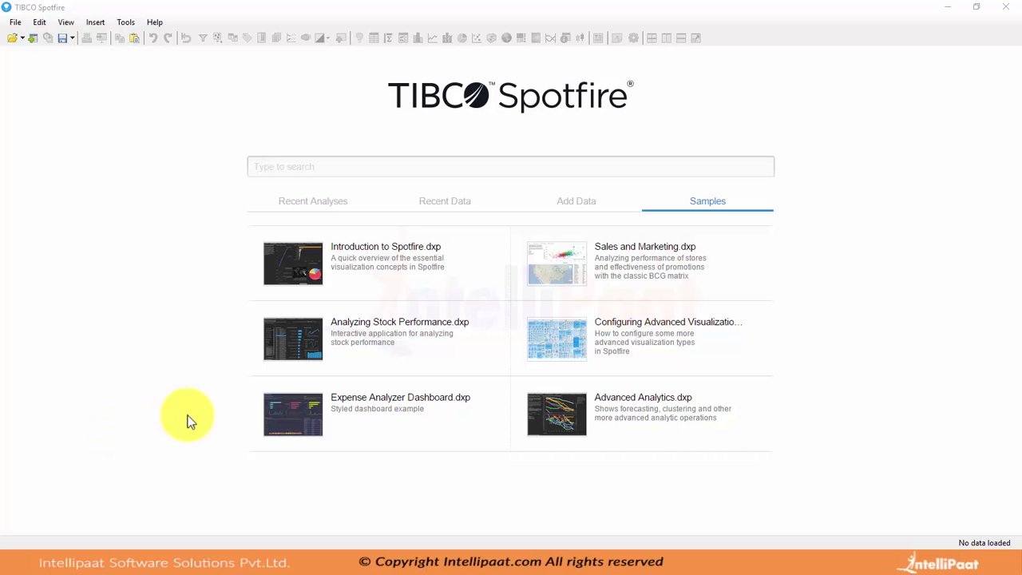
- Open Superstore Sales.xls in Excel from the Spotfire Training folder, then minimize Excel to reveal Spotfire
mouse_move(71, 559)
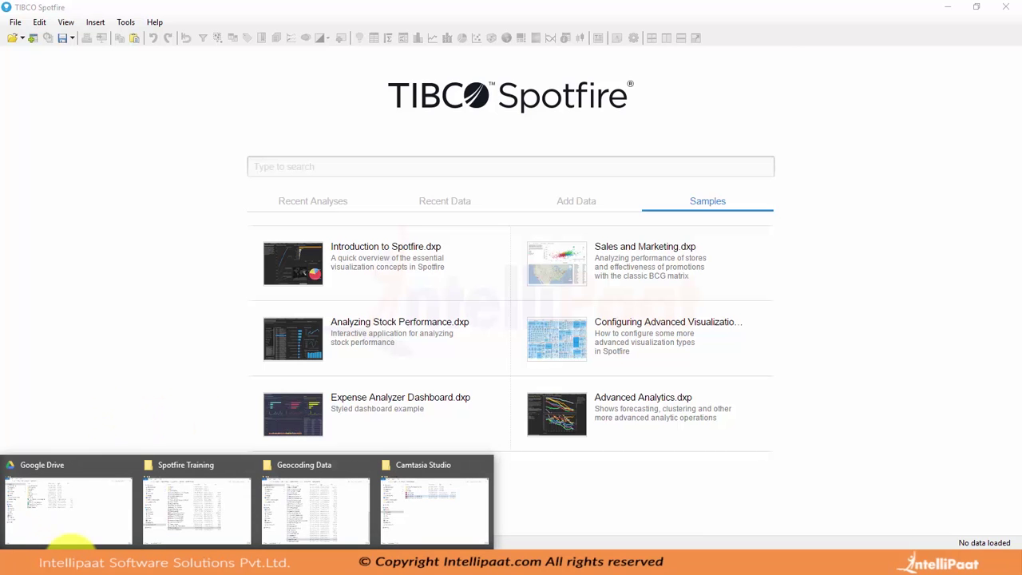
left_click(227, 508)
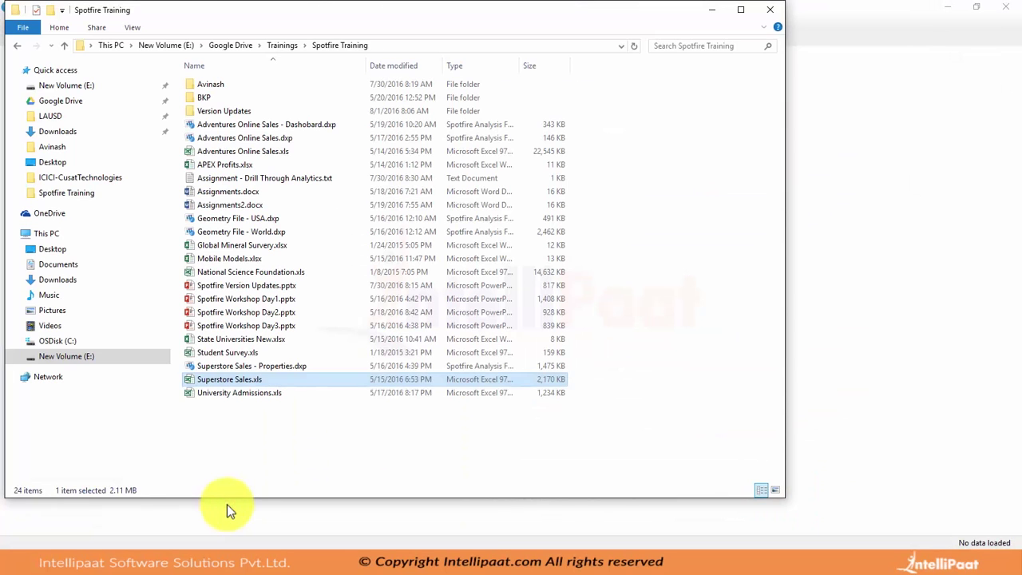
key("Return")
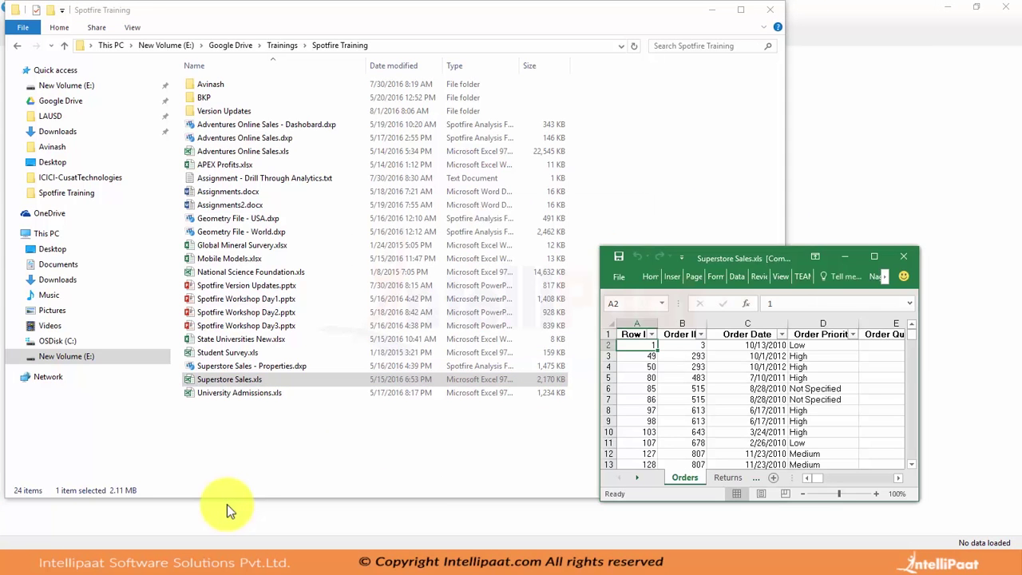
left_click(873, 256)
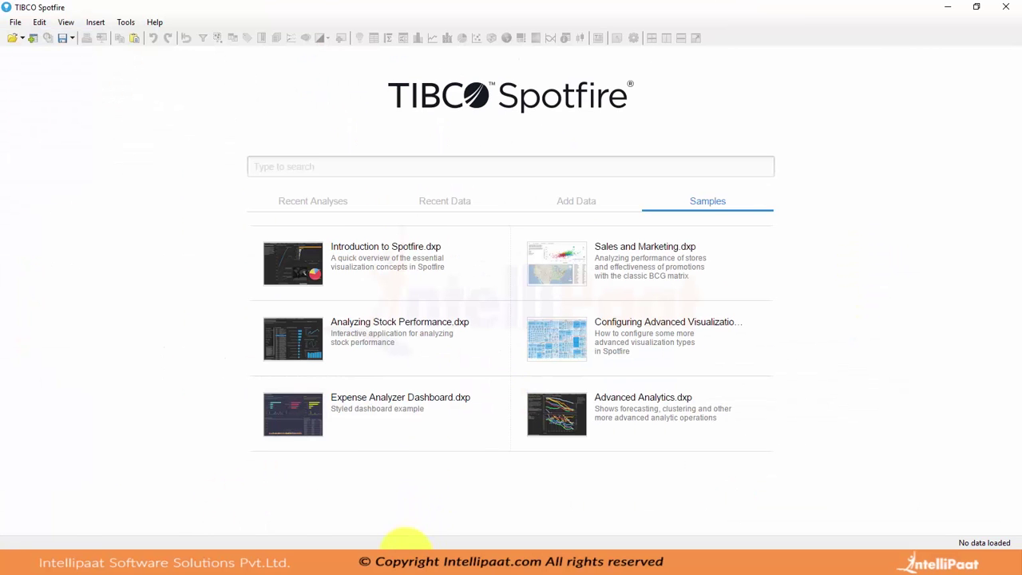
- Restore the Superstore Sales workbook and inspect the Shipping Cost header and values in column K
left_click(407, 559)
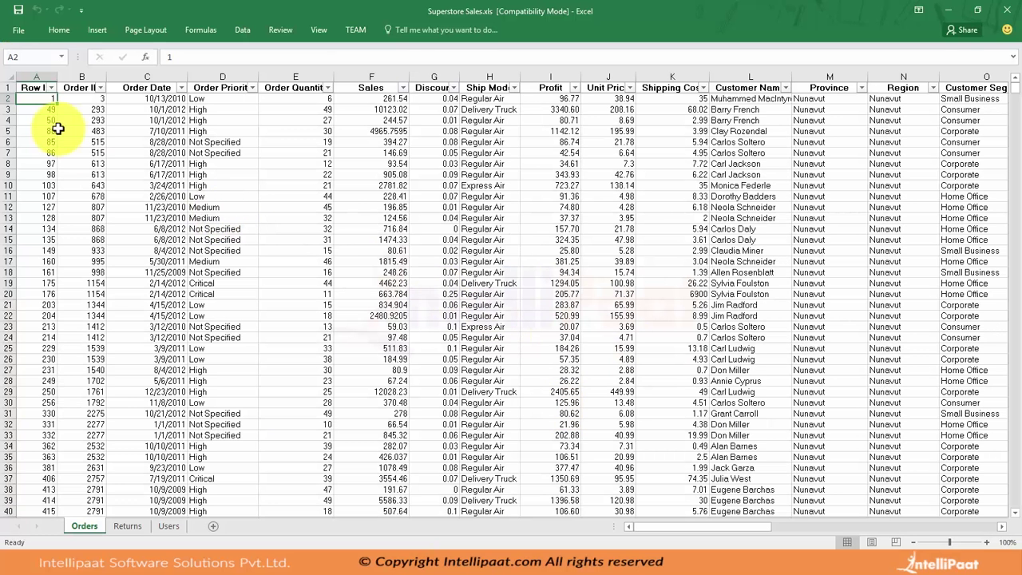
key("Right")
key("Right")
key("Right")
key("Right")
key("Right")
key("Right")
key("Right")
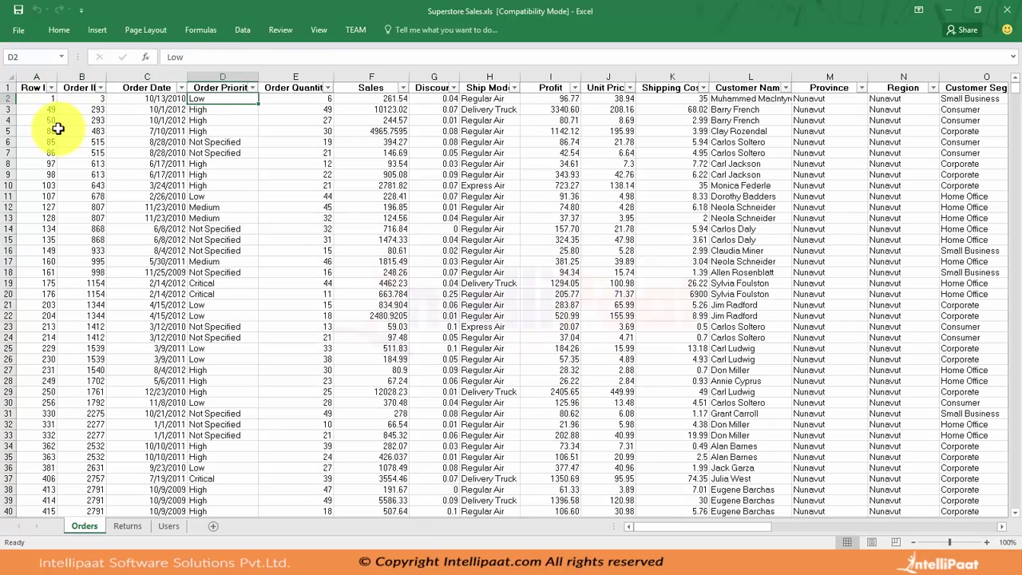
key("Right")
key("Right")
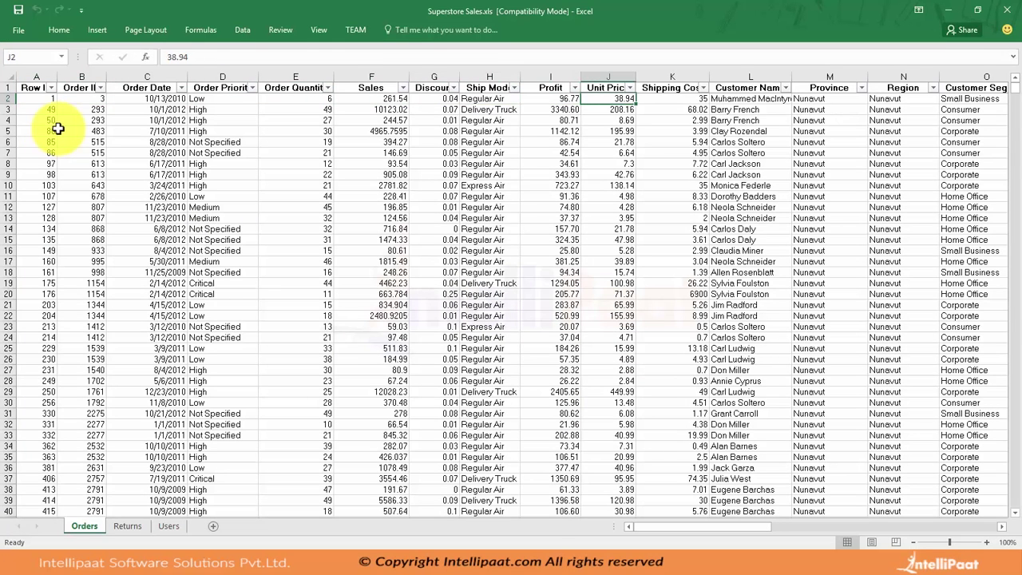
key("Right")
key("Right")
key("Left")
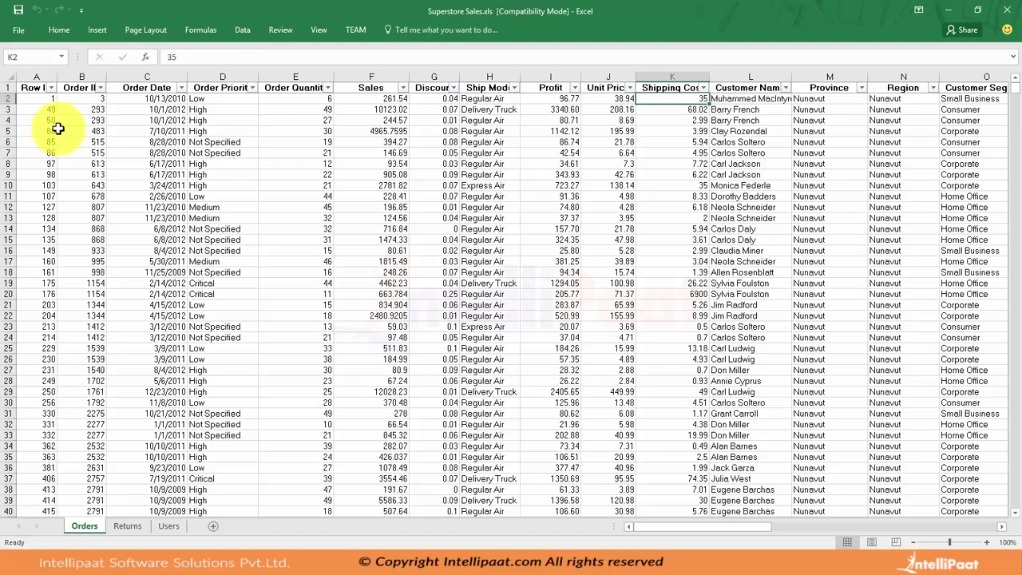
key("Up")
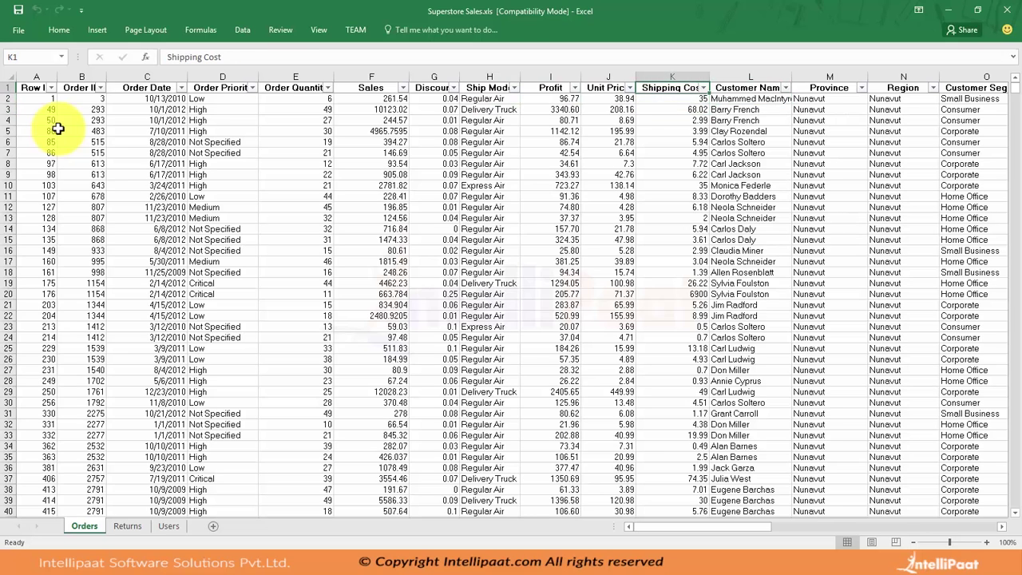
key("Down")
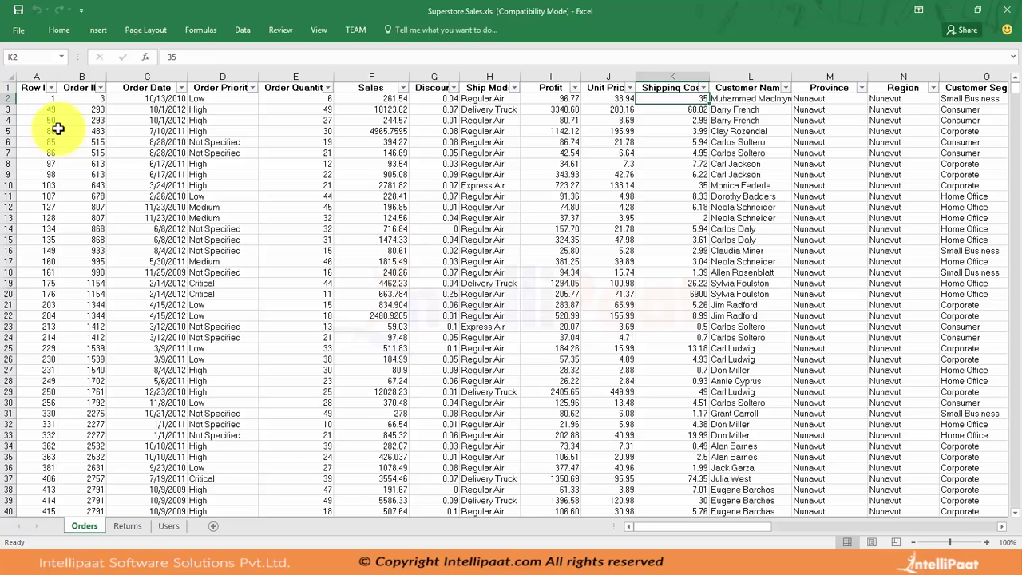
key("Down")
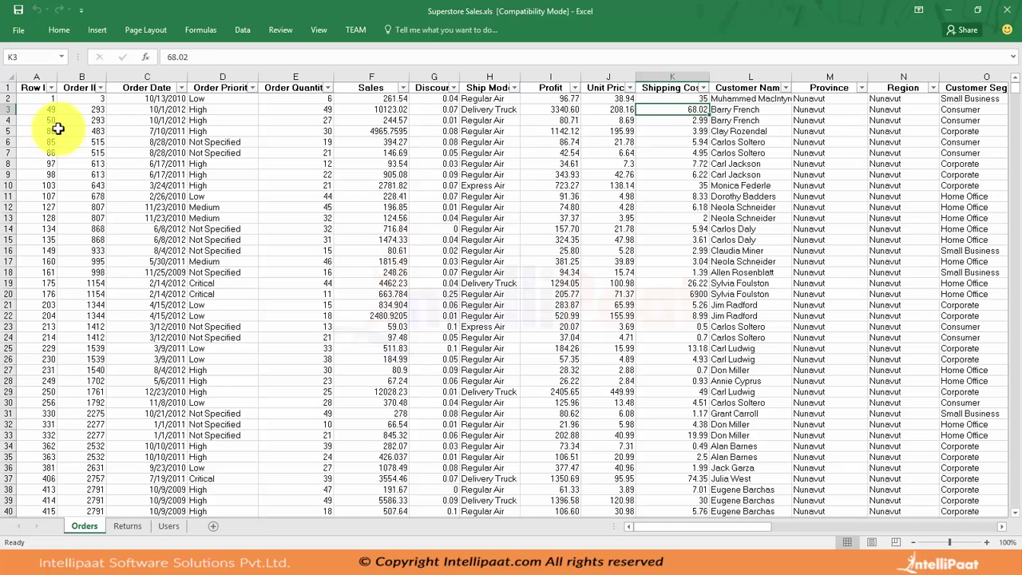
key("Down")
key("Up")
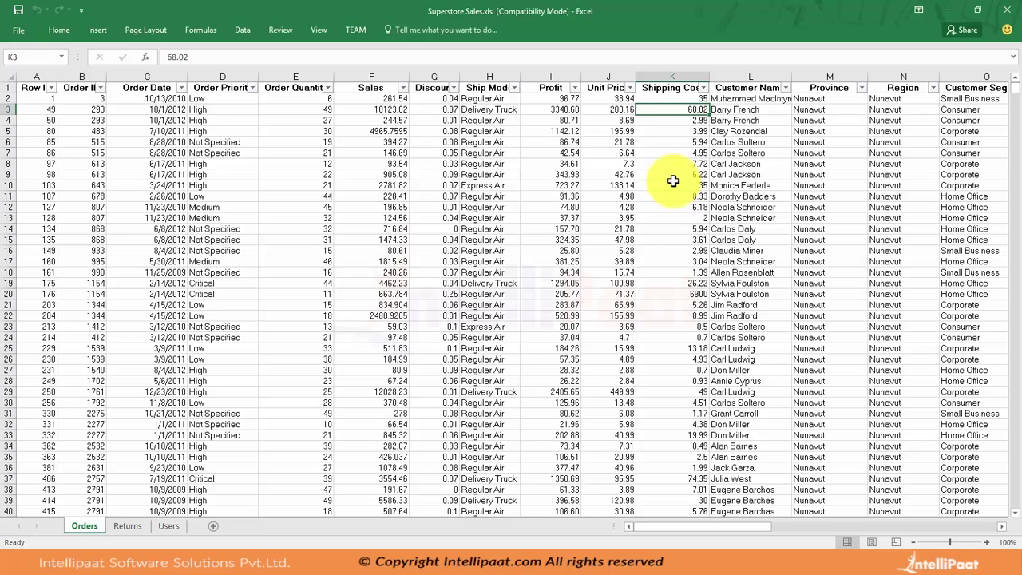
- In Spotfire, use File > Open to import the Orders worksheet of Superstore Sales.xls
left_click(330, 499)
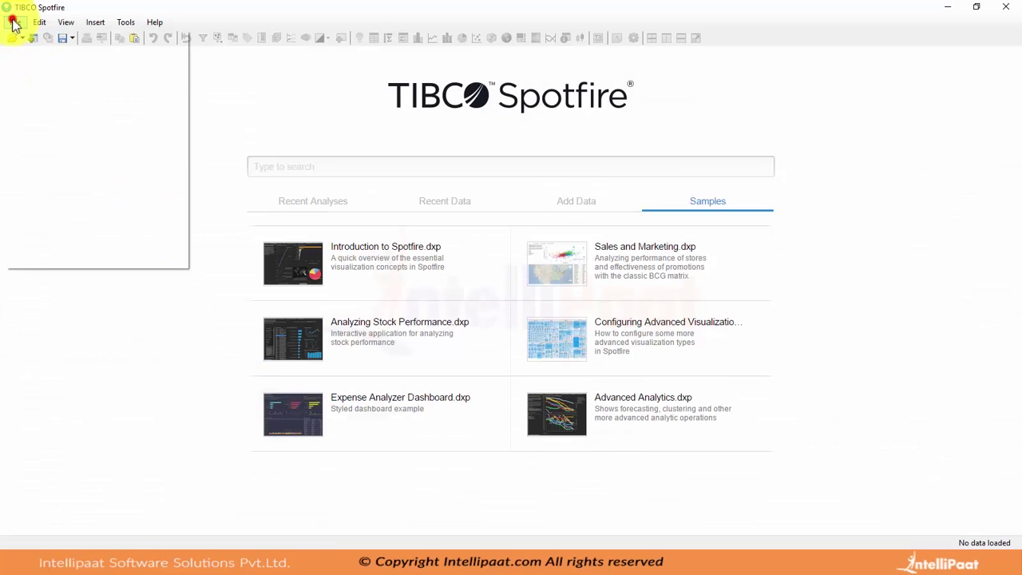
left_click(15, 21)
left_click(41, 37)
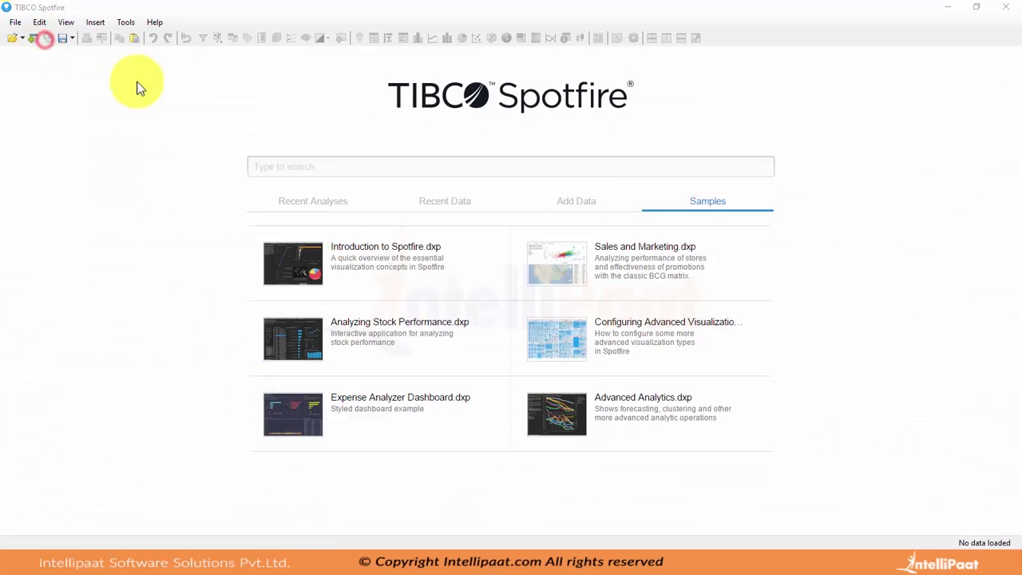
left_click(180, 226)
key("s")
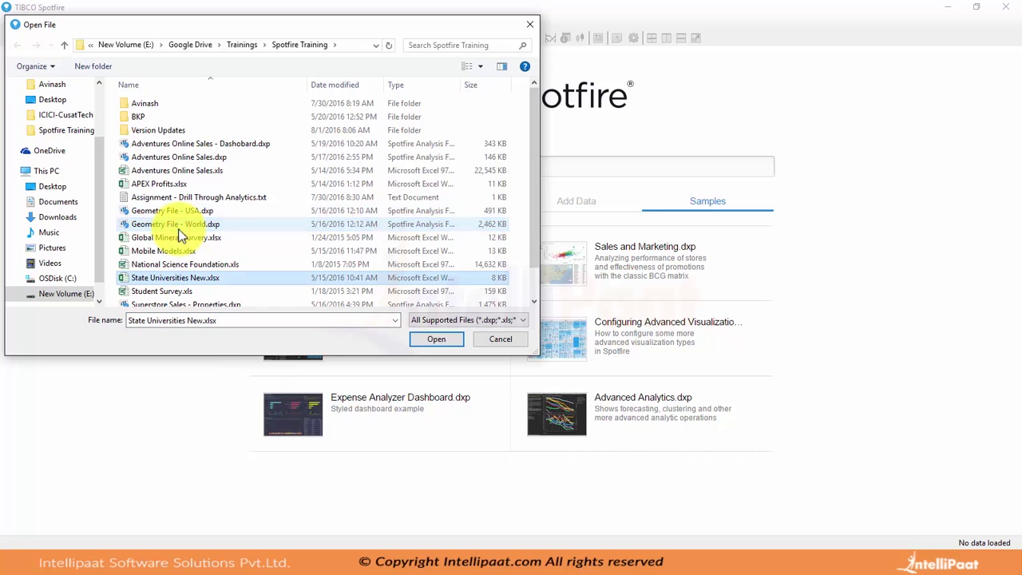
key("s")
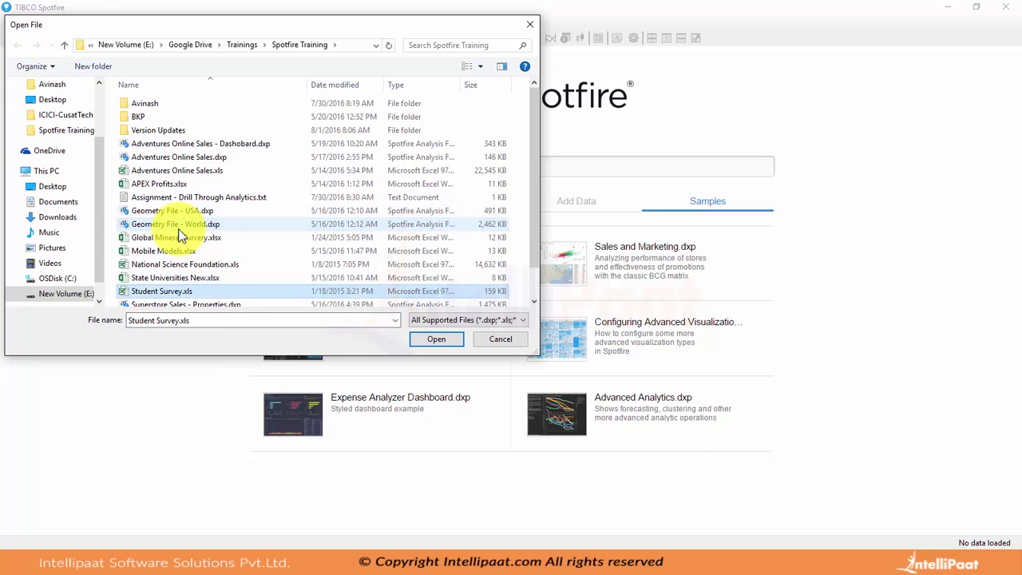
key("Escape")
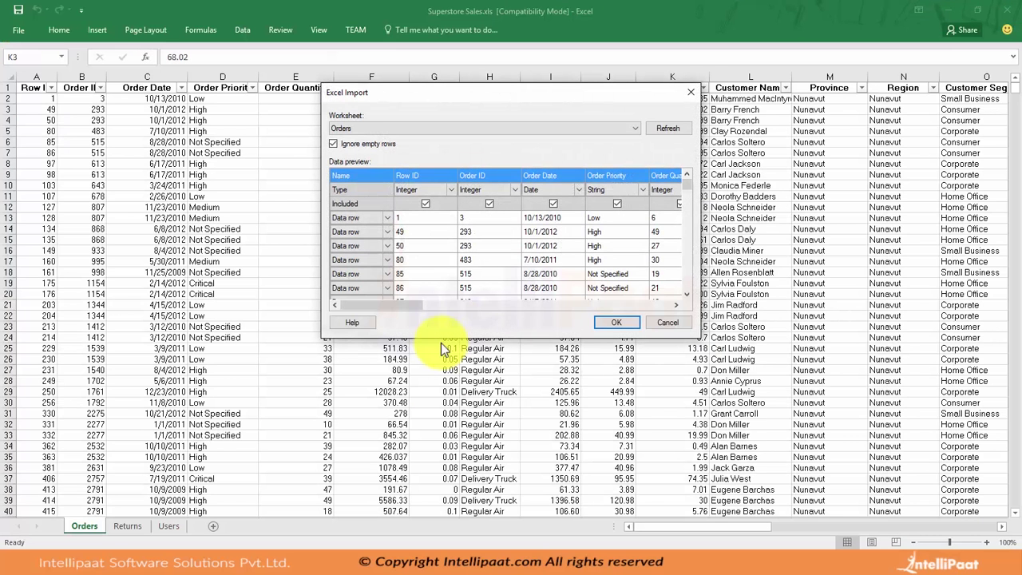
left_click(613, 326)
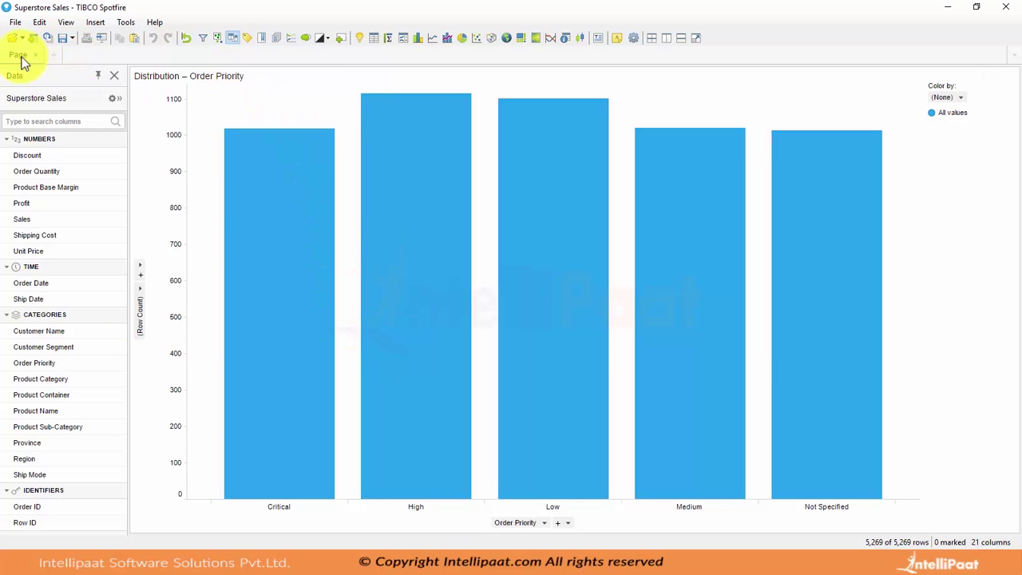
- Add a new page and name it 'Online Sales Orders'
left_click(53, 59)
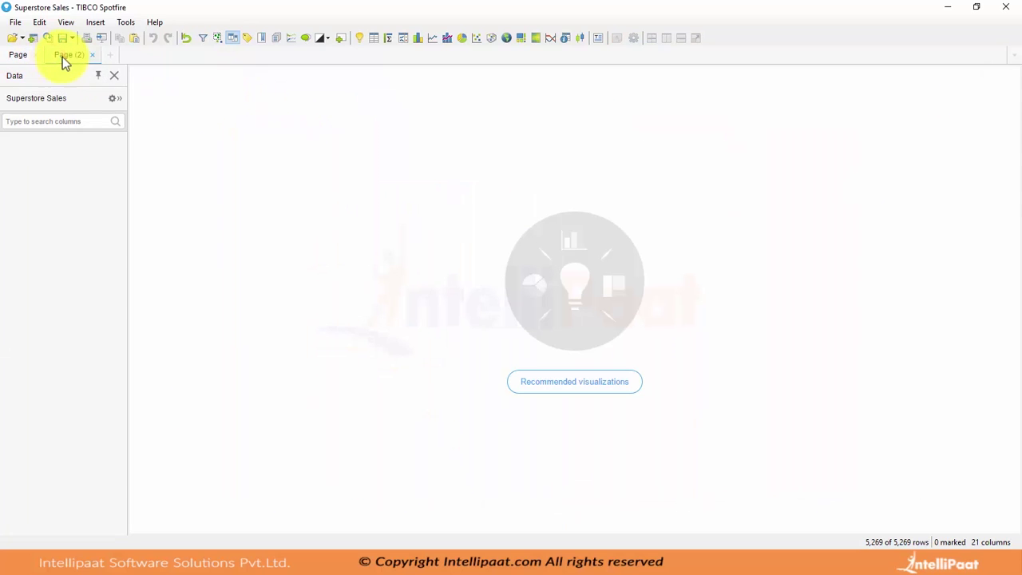
double_click(69, 59)
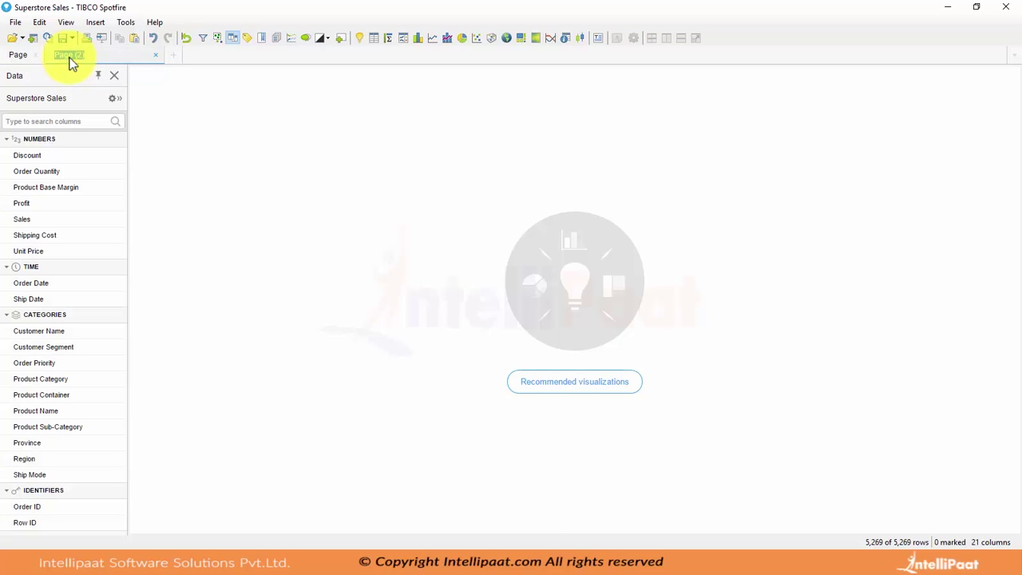
type("C")
key("Return")
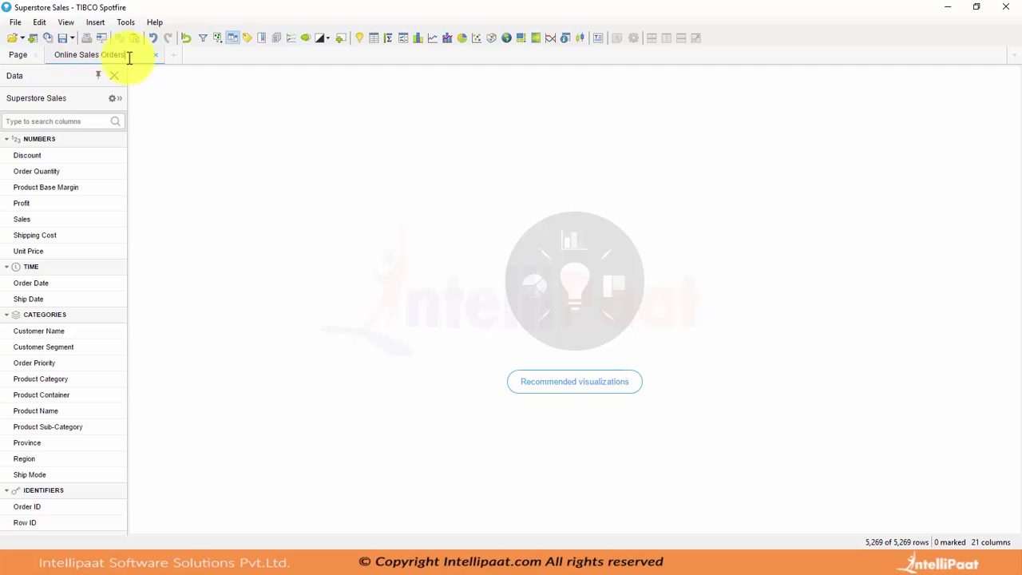
left_click(225, 149)
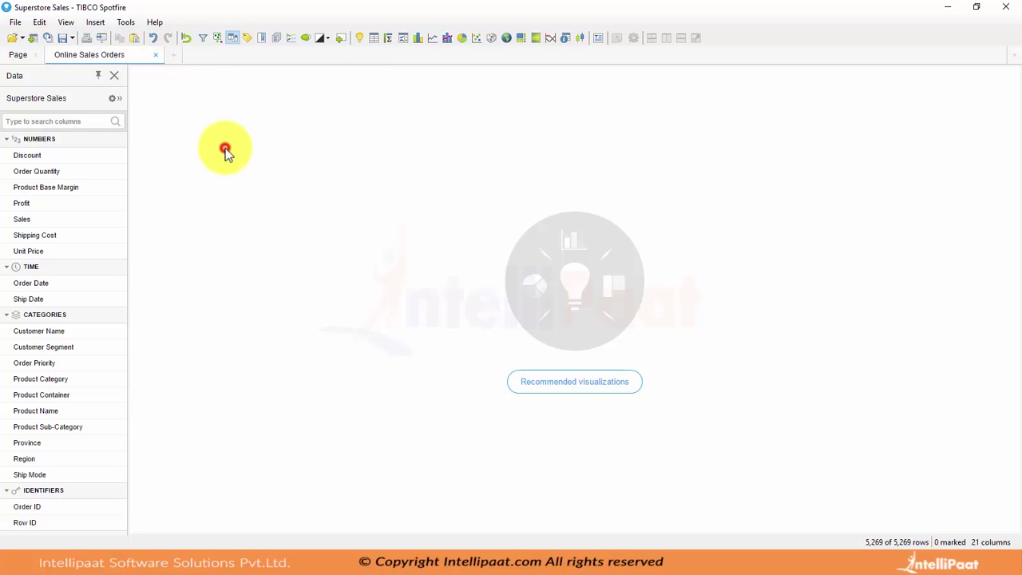
- Add a table of all Superstore Sales rows and review its Data properties
left_click(372, 41)
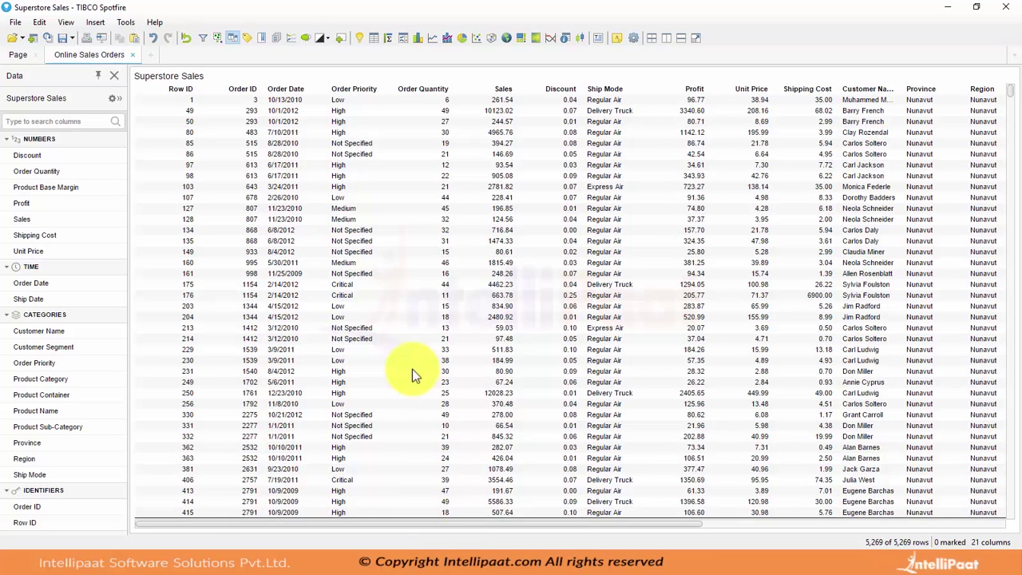
right_click(378, 168)
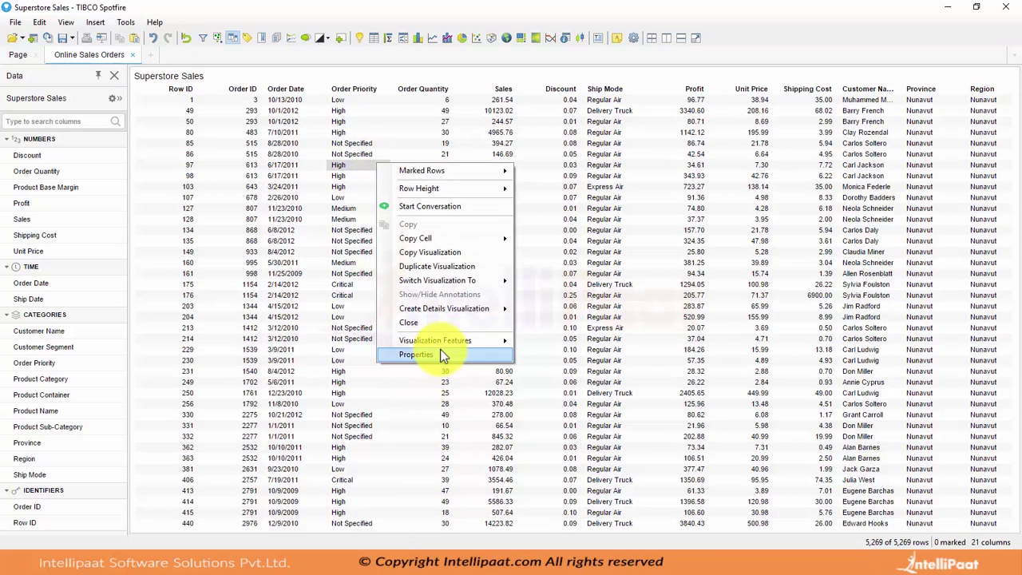
left_click(440, 355)
left_click(345, 174)
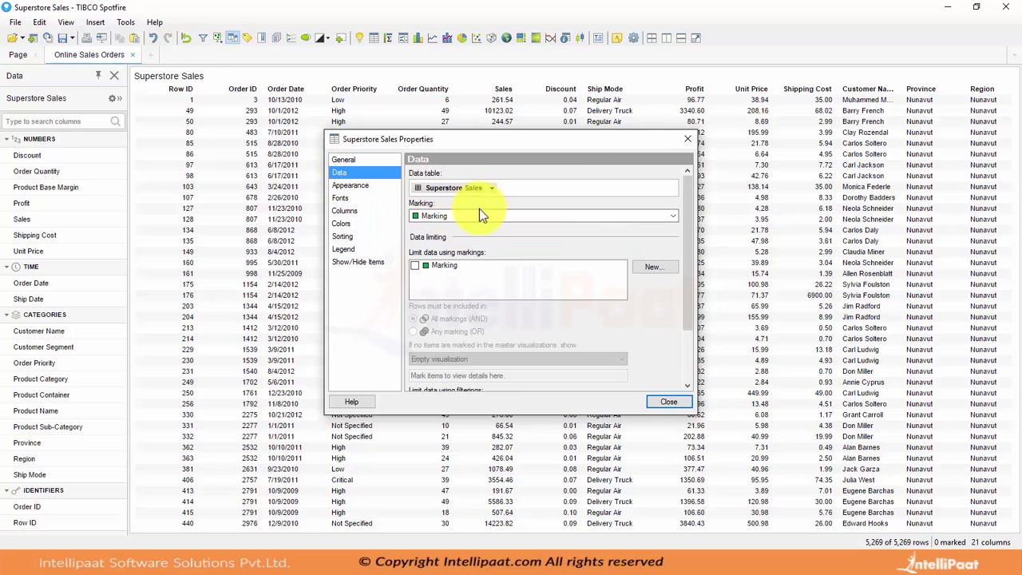
left_click(687, 139)
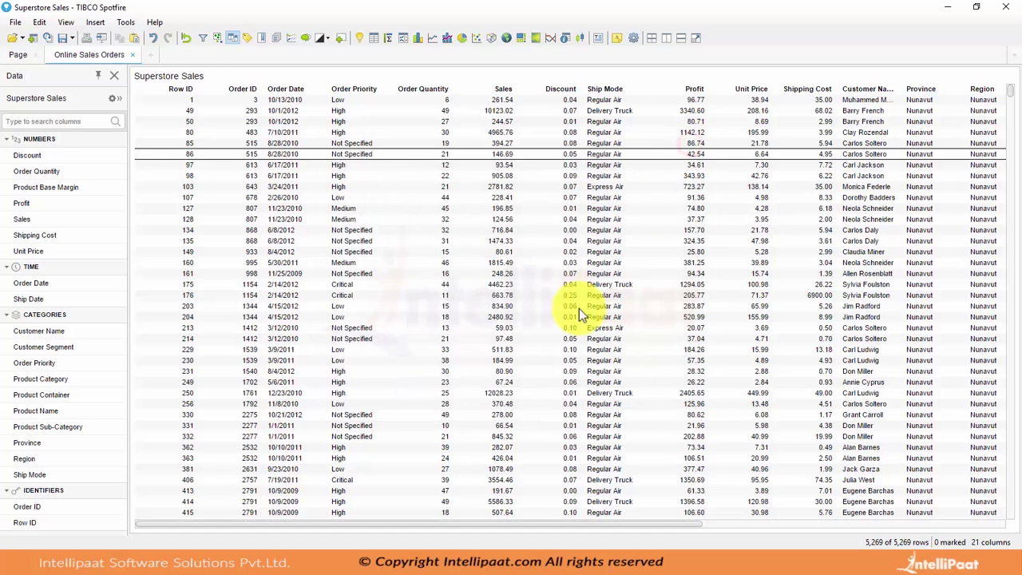
left_click_drag(431, 524, 249, 518)
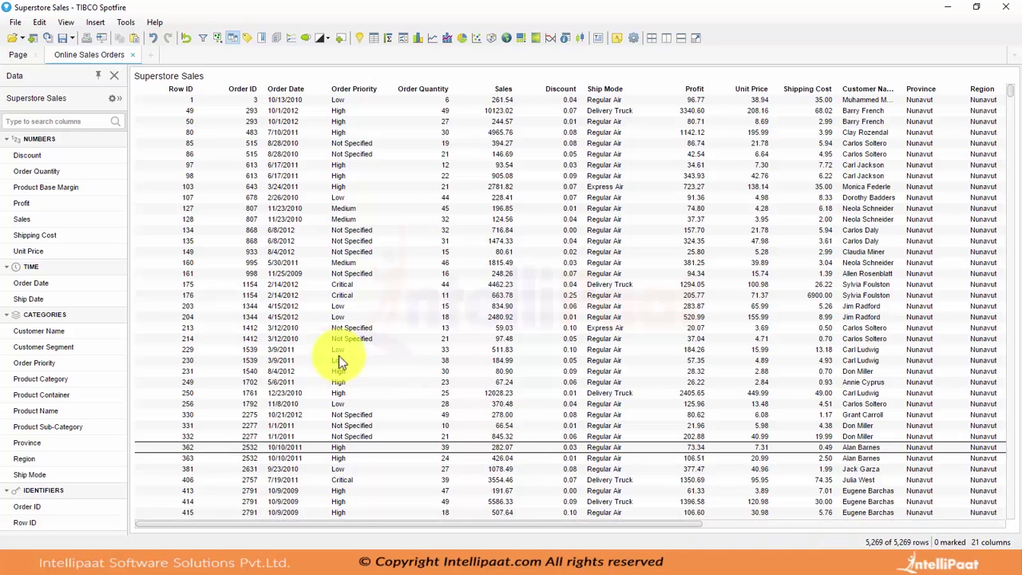
- On the first page, set the Order Priority bar chart's Y-axis to Sum(Shipping Cost)
left_click(16, 56)
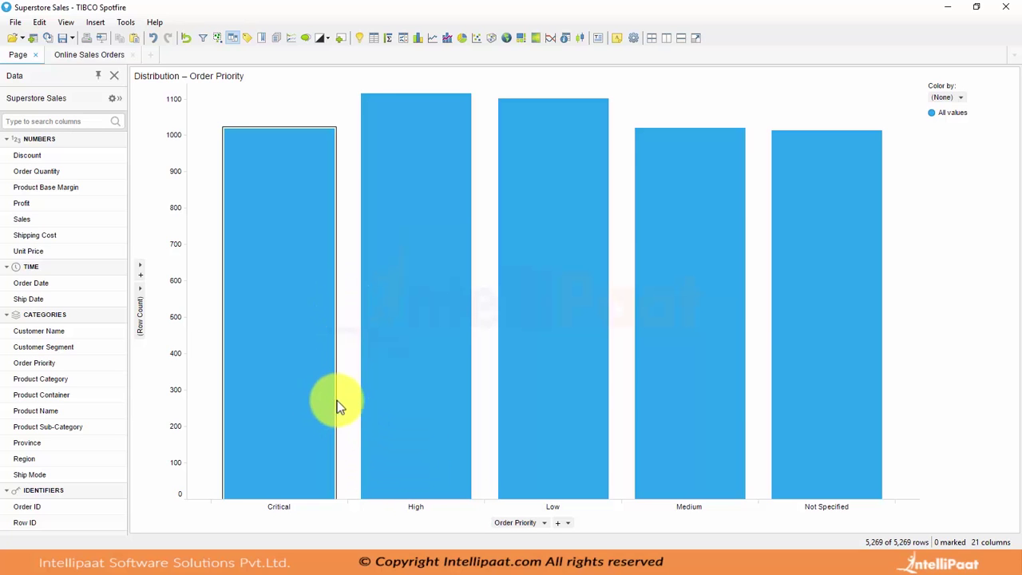
left_click(139, 293)
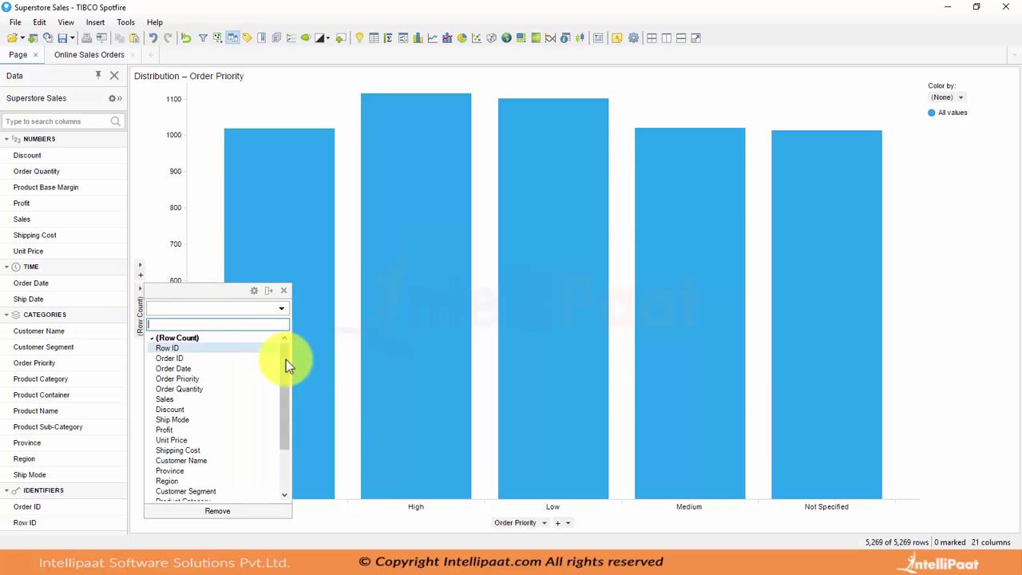
left_click_drag(286, 361, 287, 407)
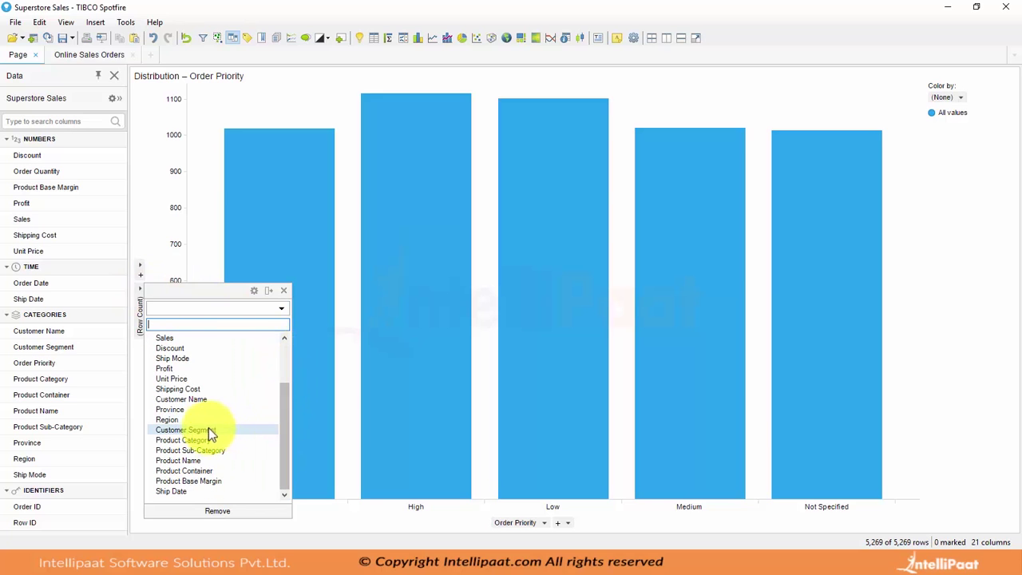
left_click(180, 391)
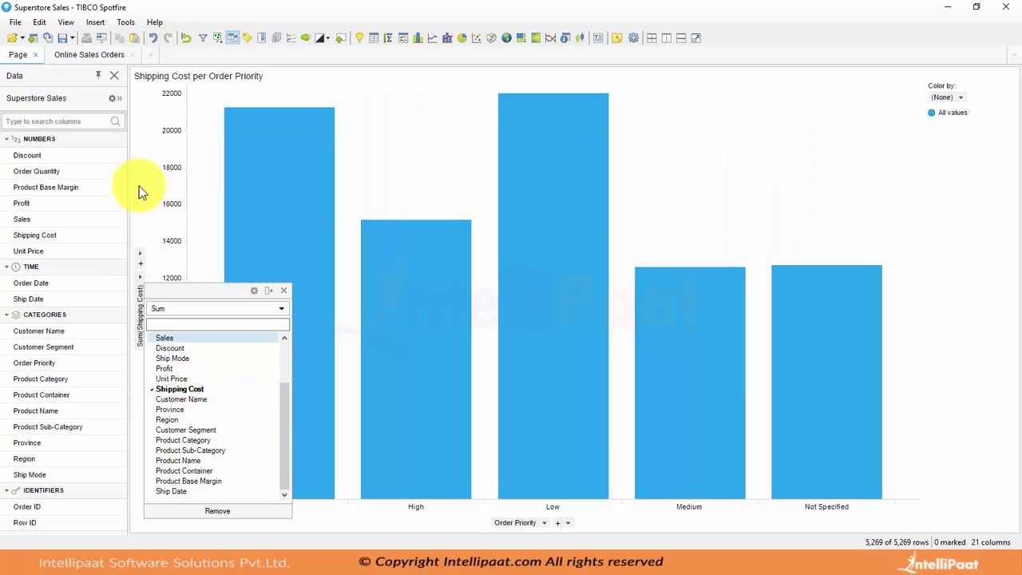
left_click(139, 174)
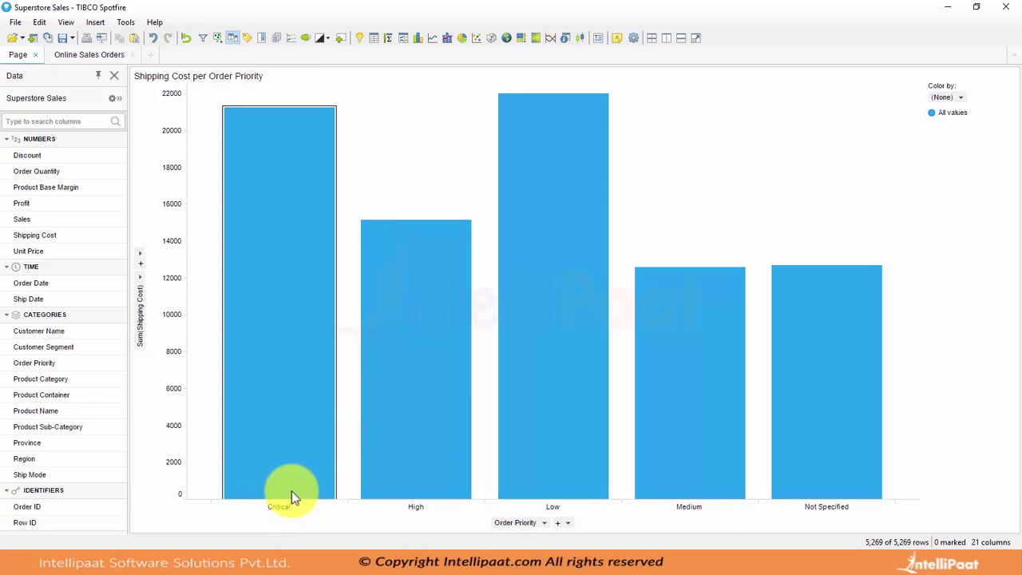
mouse_move(281, 454)
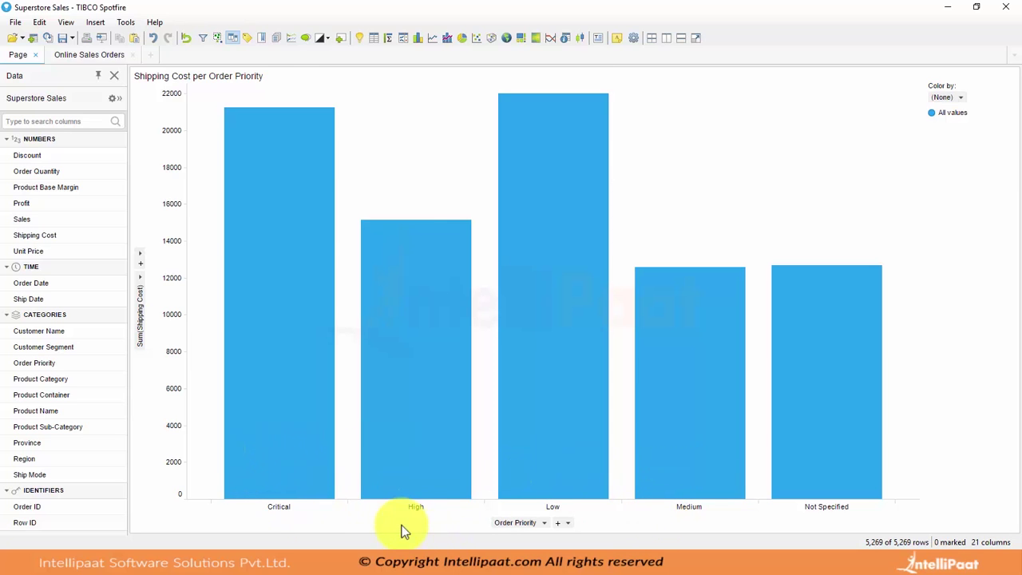
mouse_move(425, 475)
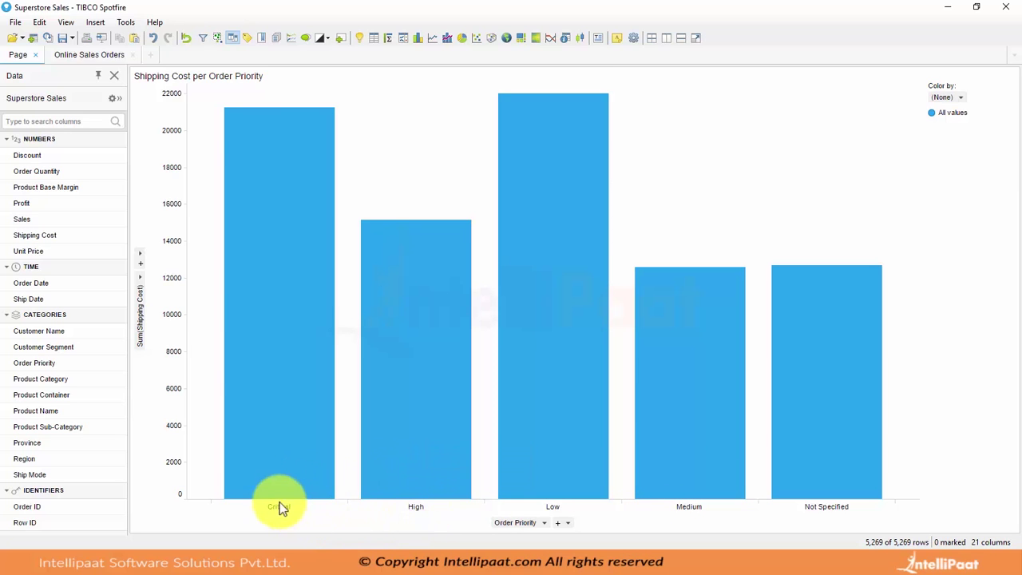
mouse_move(267, 483)
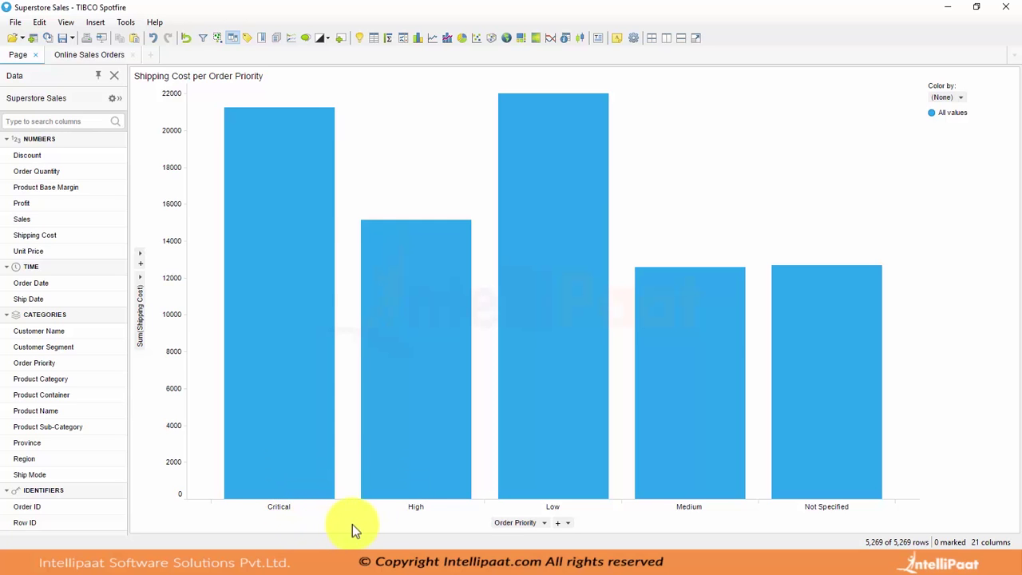
mouse_move(560, 443)
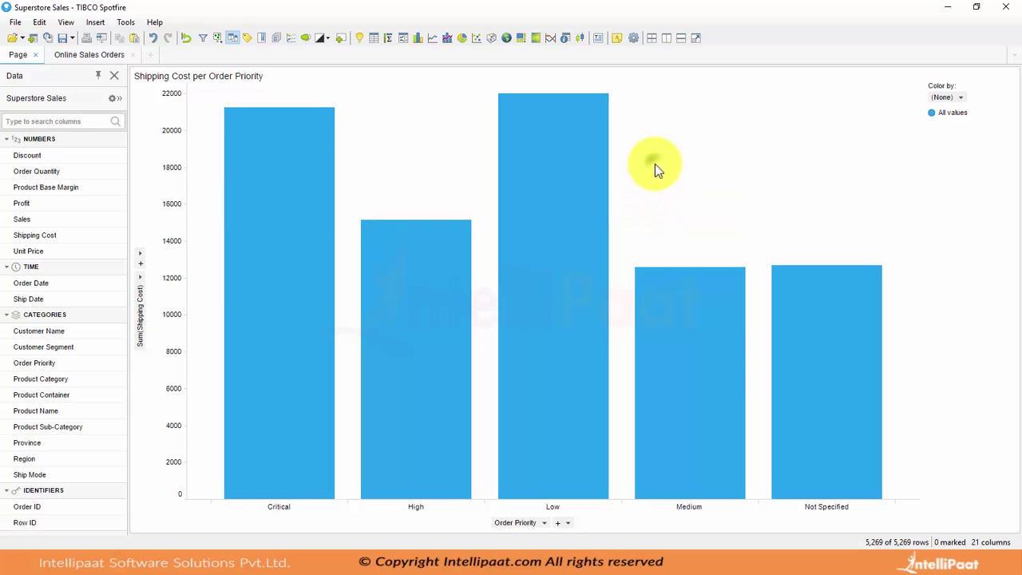
- Create a Line Chart details visualization from the bar chart, limited by its marking
right_click(655, 164)
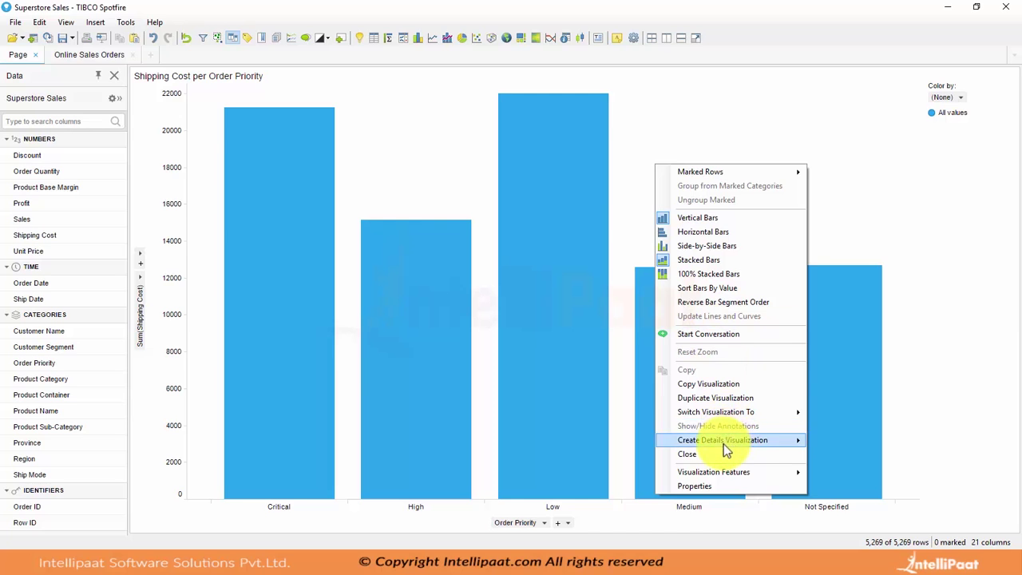
left_click(655, 105)
right_click(656, 104)
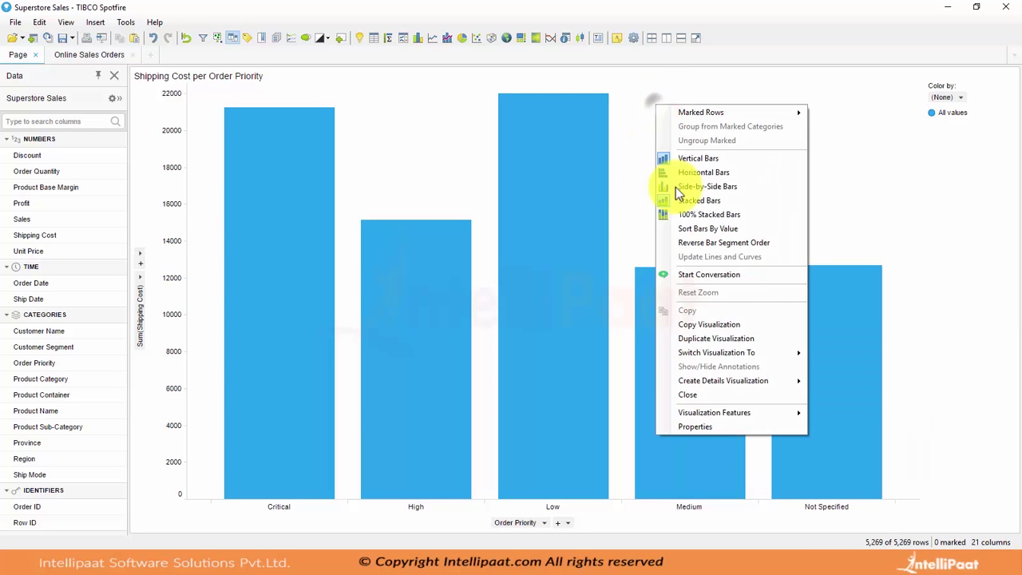
mouse_move(717, 381)
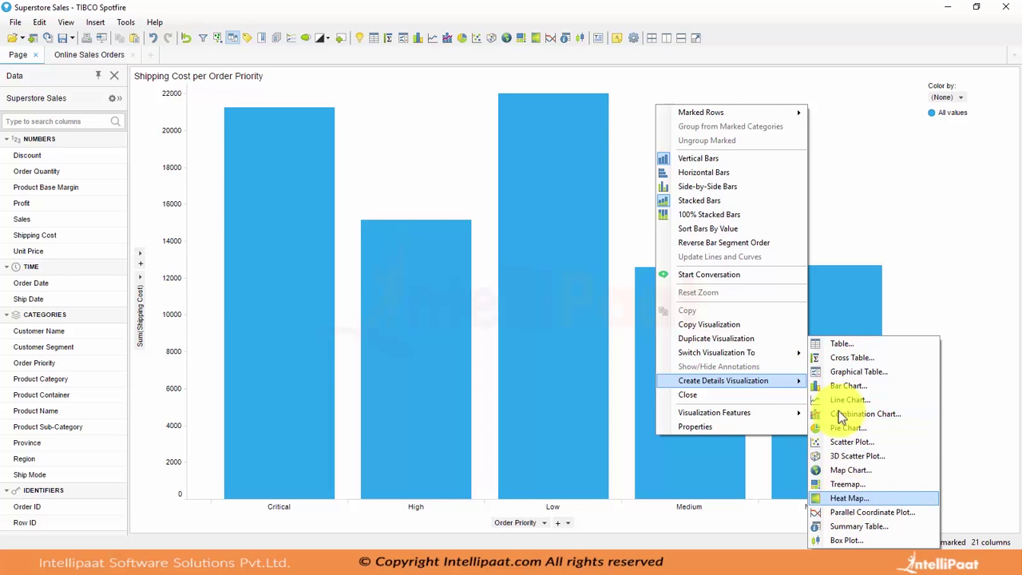
left_click(846, 403)
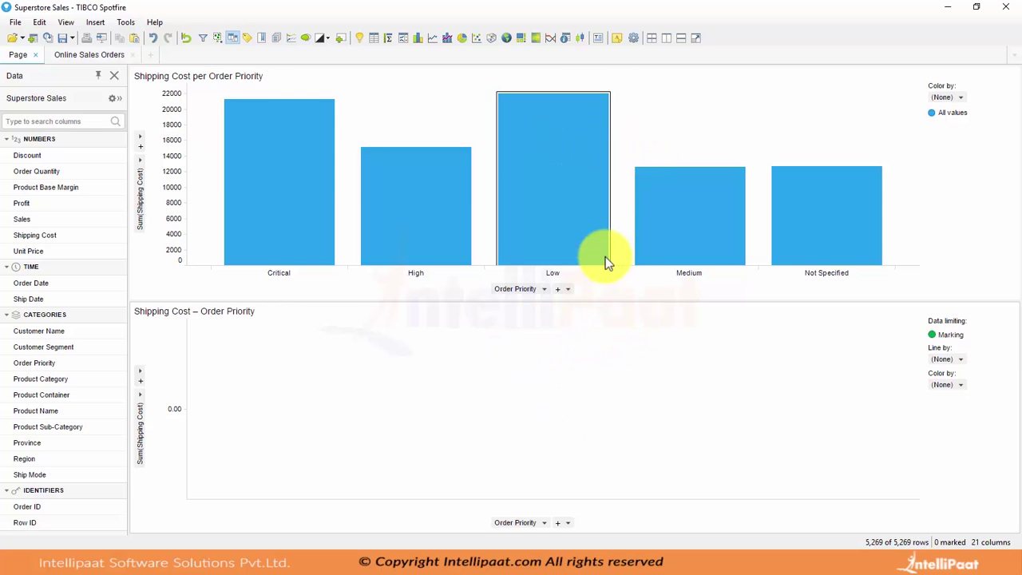
right_click(659, 135)
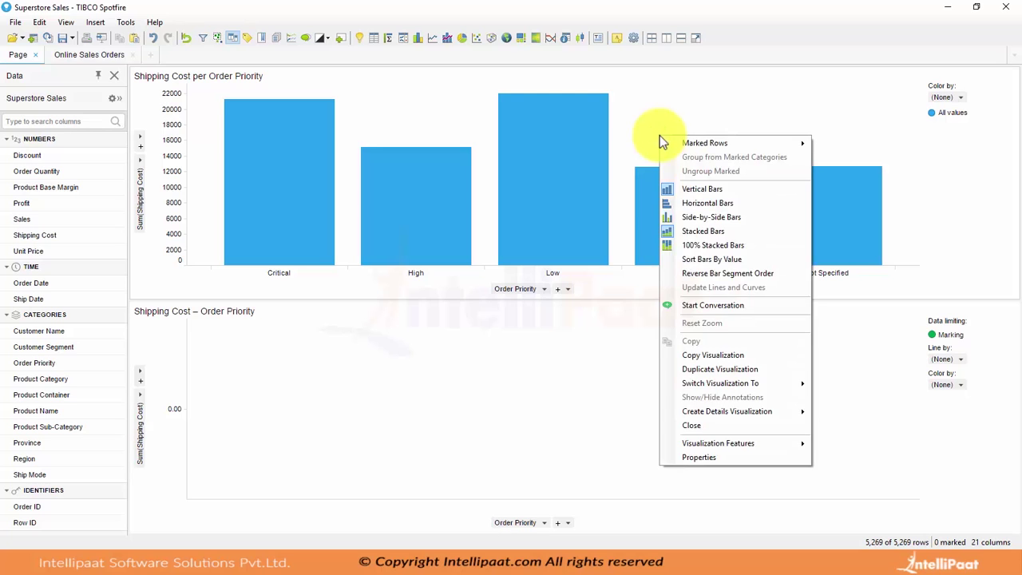
mouse_move(712, 413)
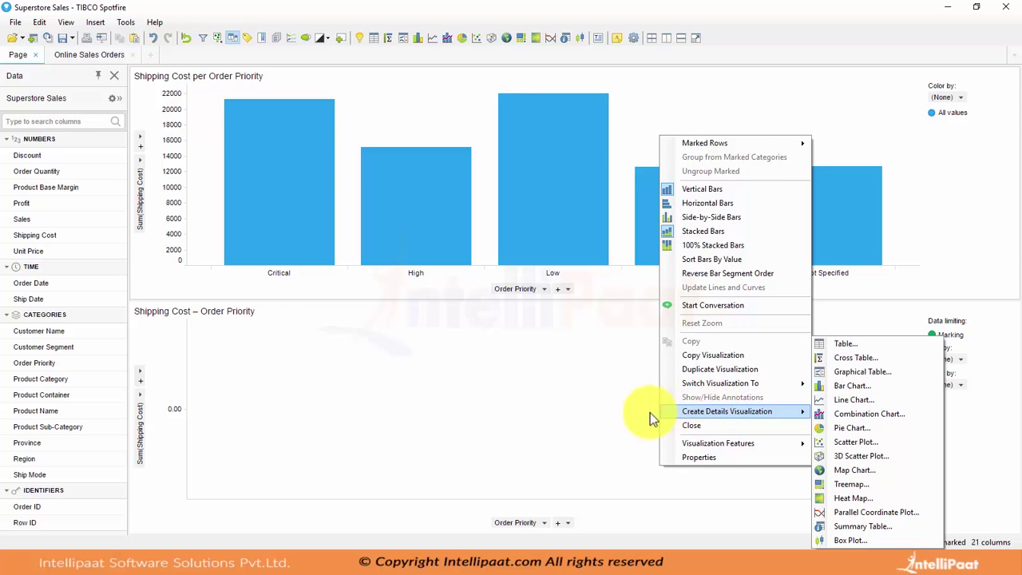
left_click(634, 115)
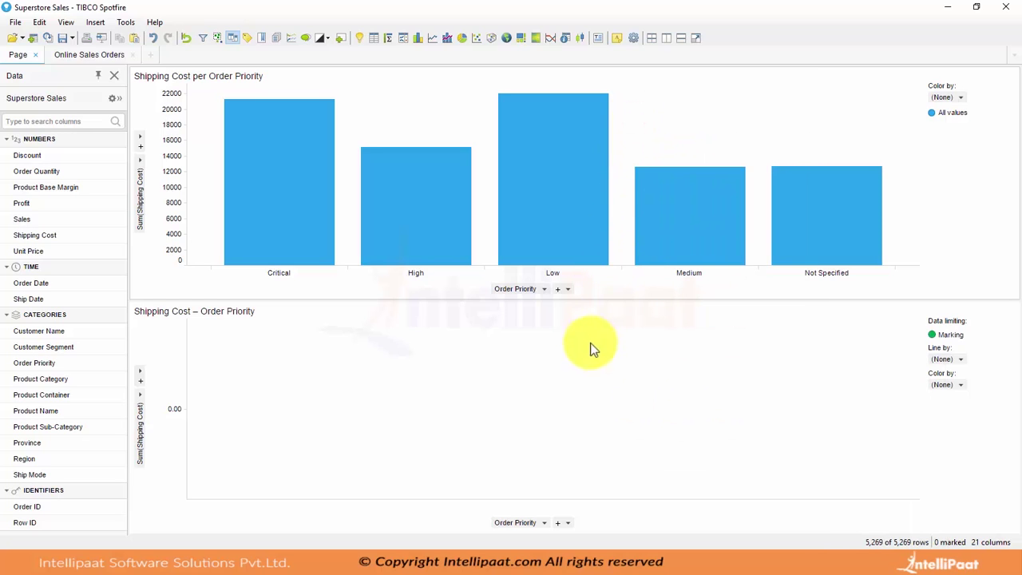
left_click(588, 347)
left_click(656, 121)
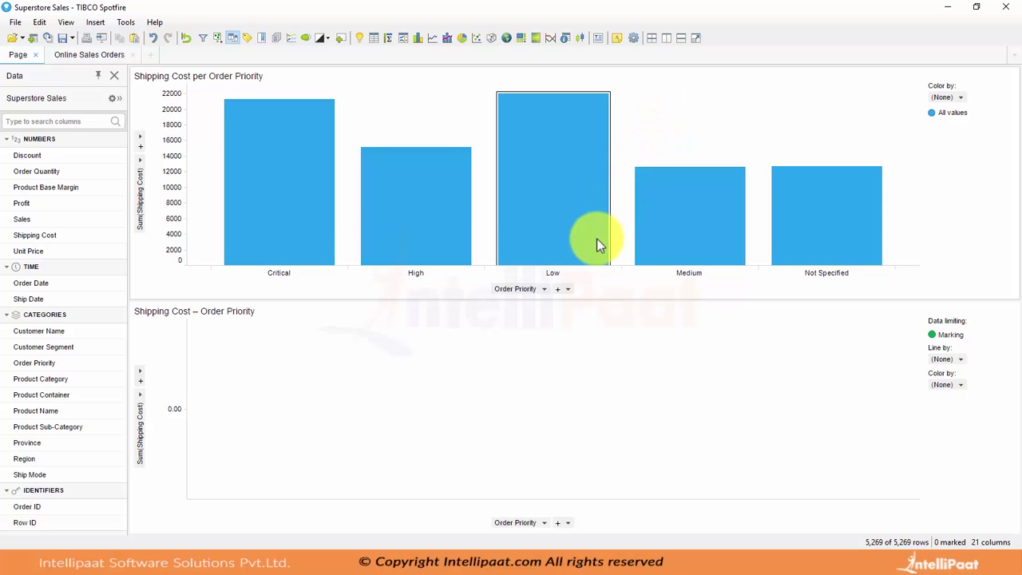
- Mark the Low bar and set the details line chart's X-axis to Ship Mode
left_click(542, 191)
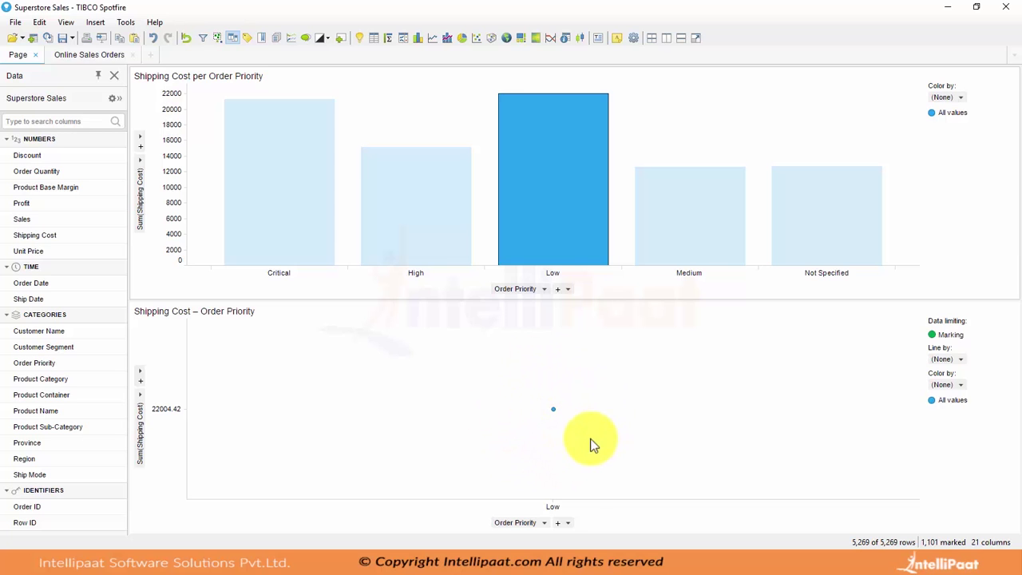
left_click(544, 523)
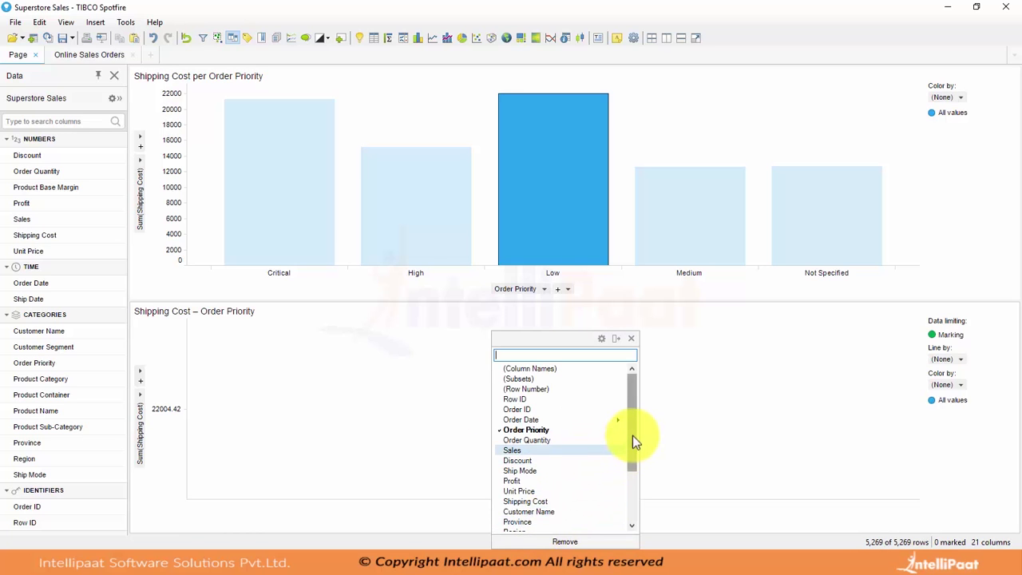
left_click_drag(632, 436, 632, 477)
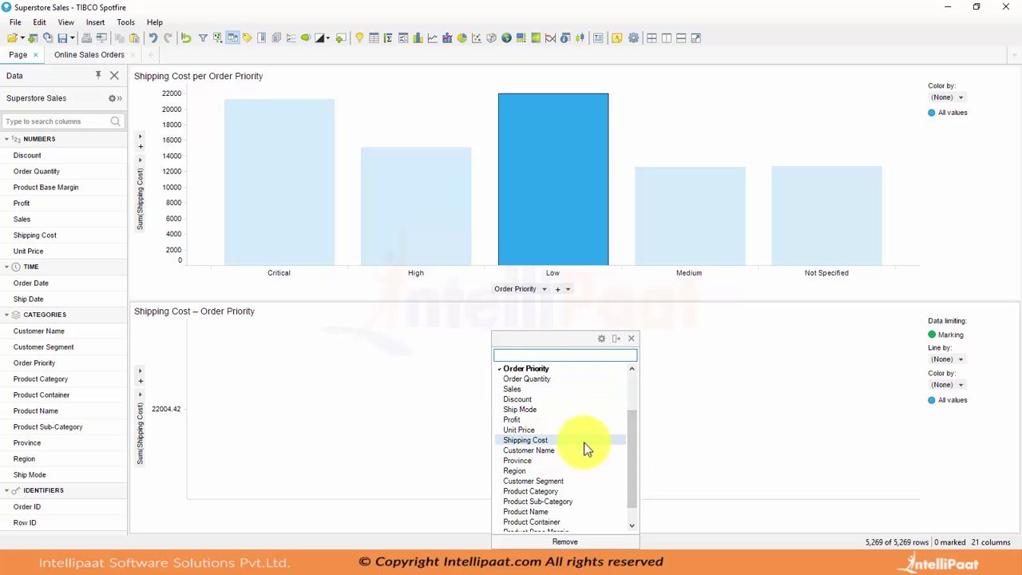
left_click(550, 408)
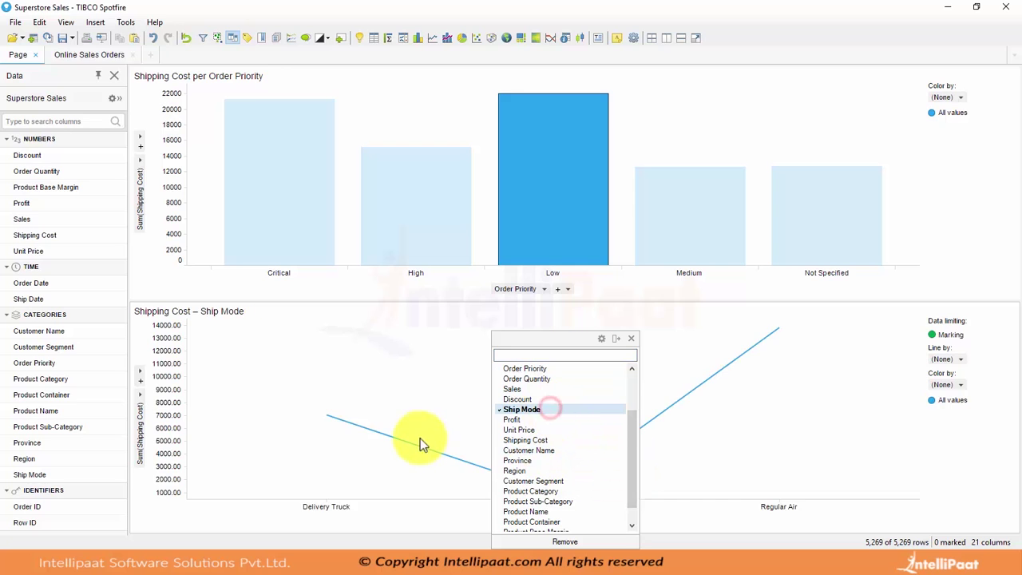
left_click(219, 510)
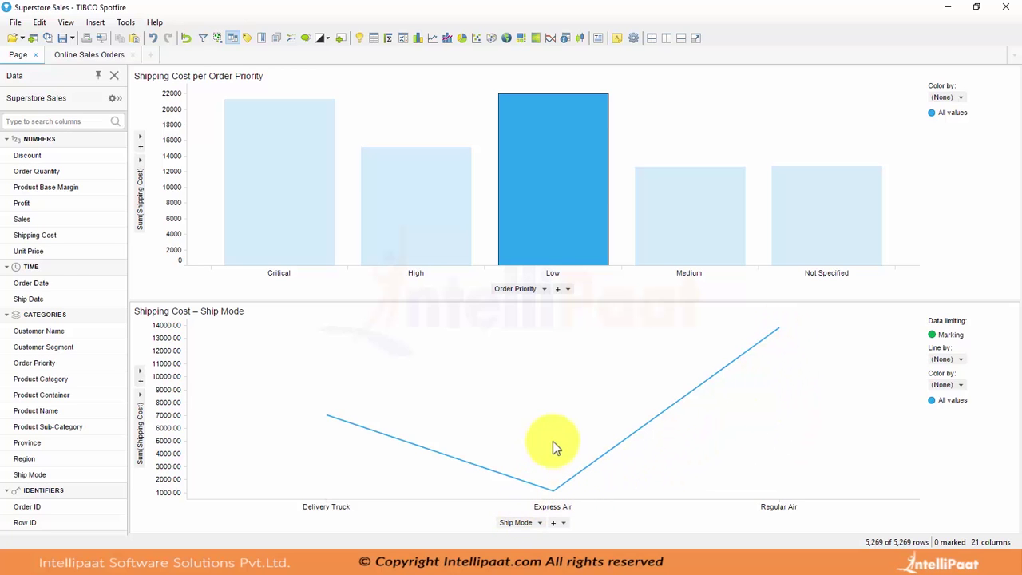
- Turn on Show markers in the line chart's Appearance properties and slightly increase marker size
right_click(524, 360)
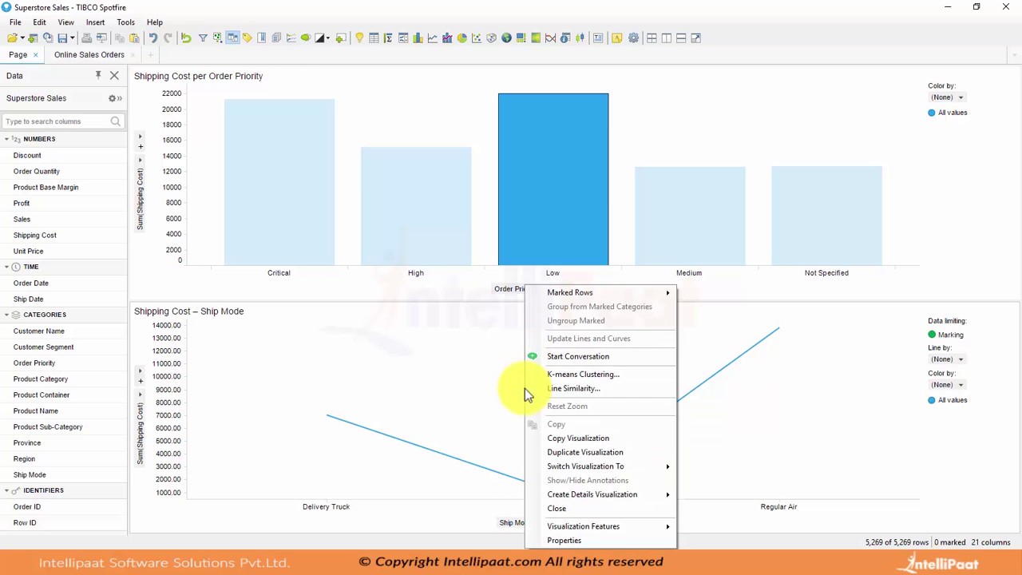
left_click(564, 541)
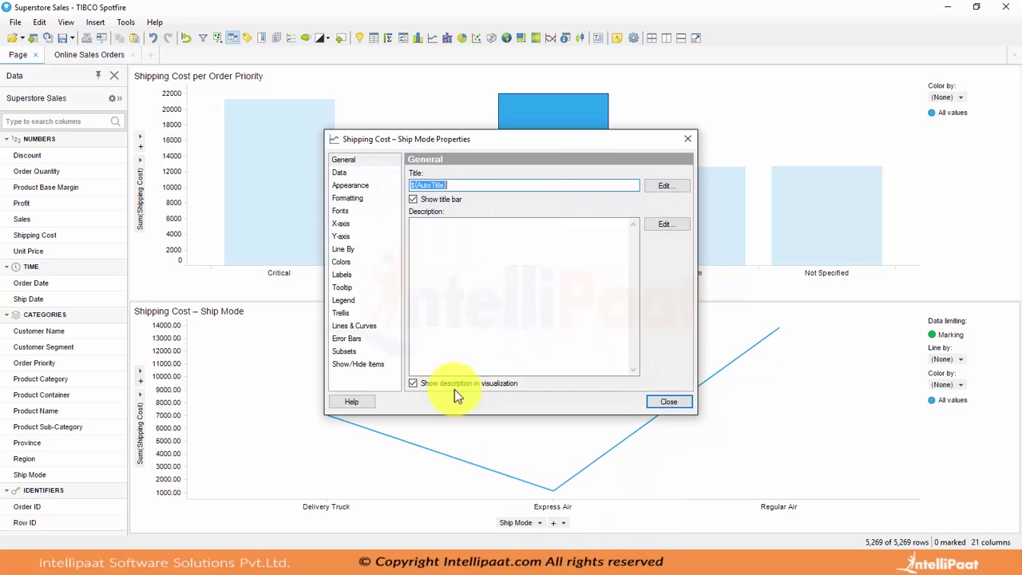
left_click(344, 187)
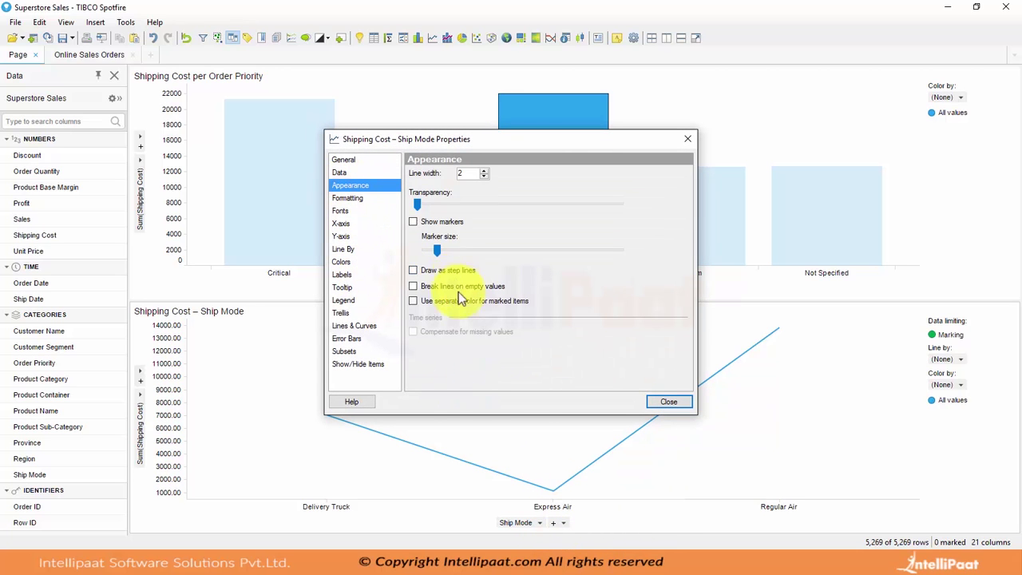
left_click(412, 222)
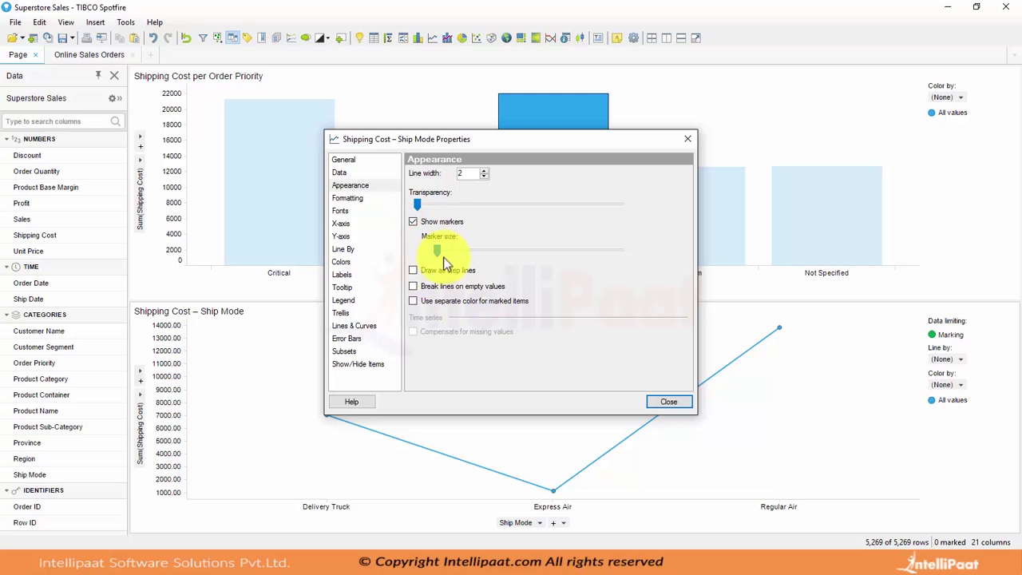
left_click_drag(438, 252, 442, 251)
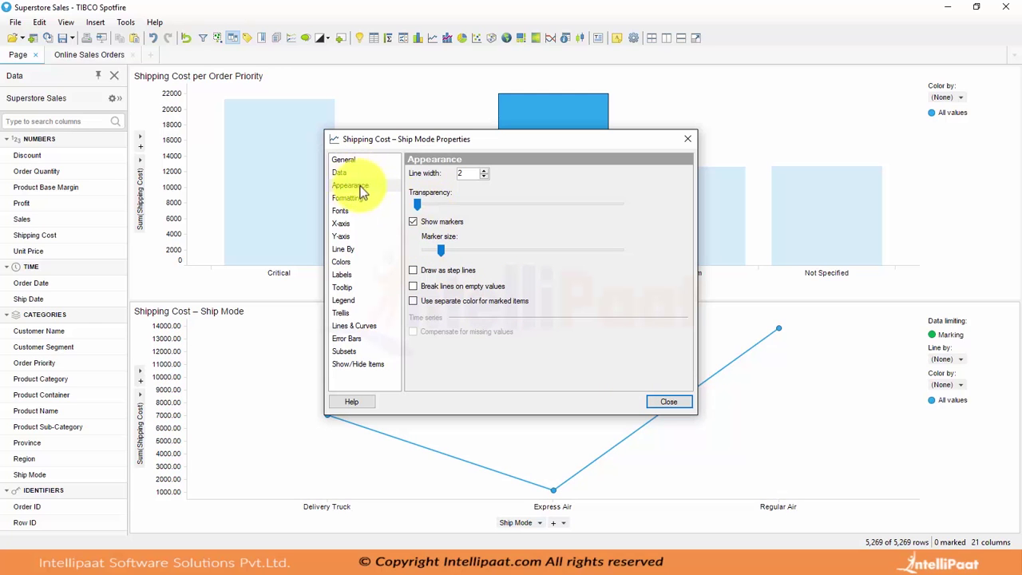
left_click(656, 402)
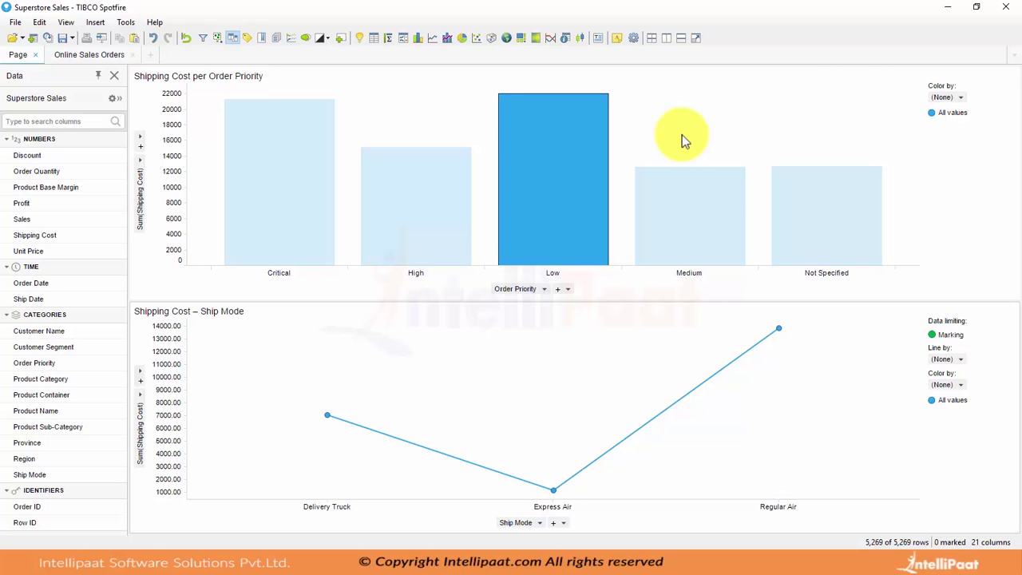
- Add a Sum(Shipping Cost) vs. Ship Mode scatter plot, move the line chart beside the bar chart, enlarge the bottom chart
right_click(763, 391)
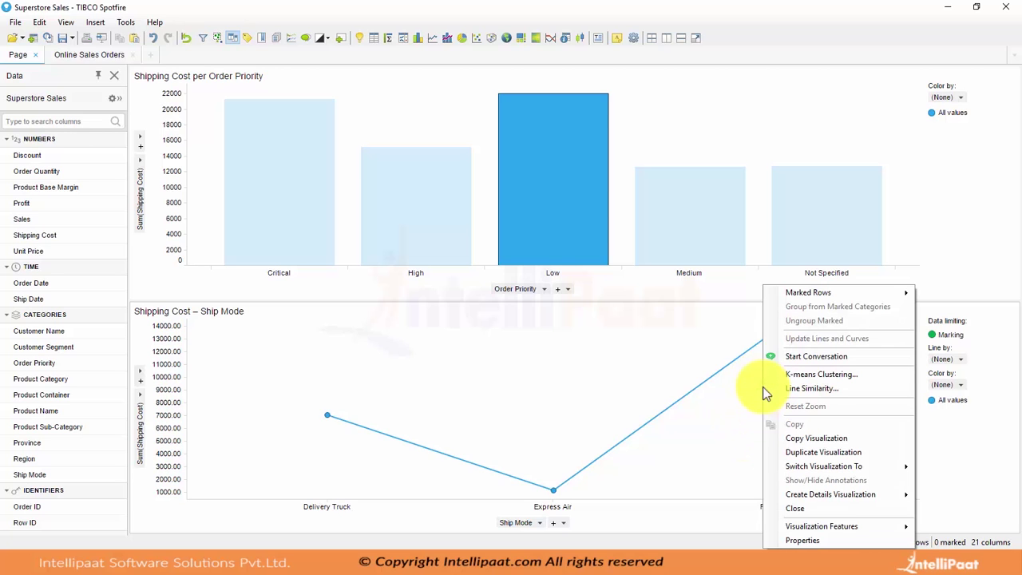
mouse_move(796, 501)
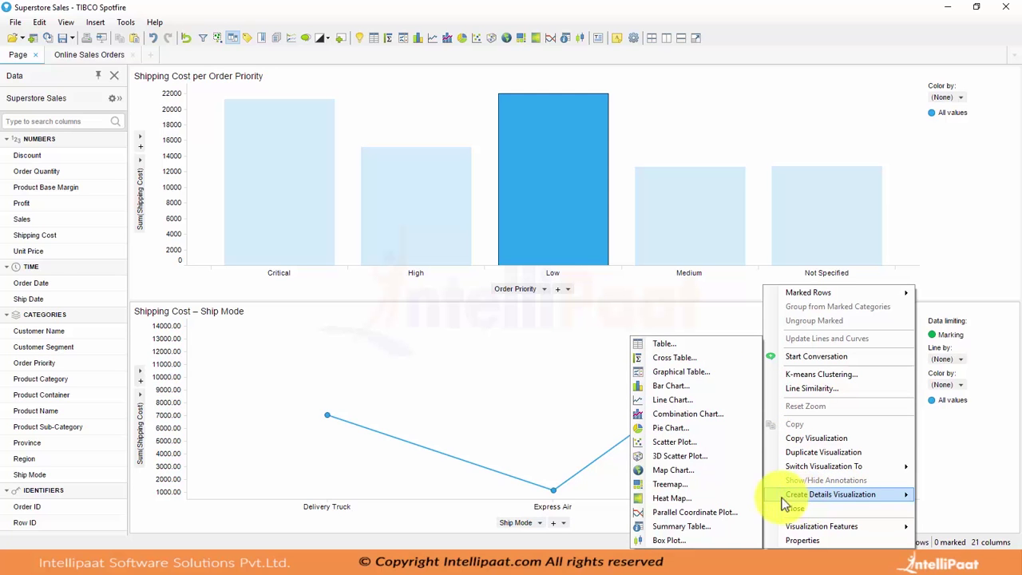
left_click(675, 441)
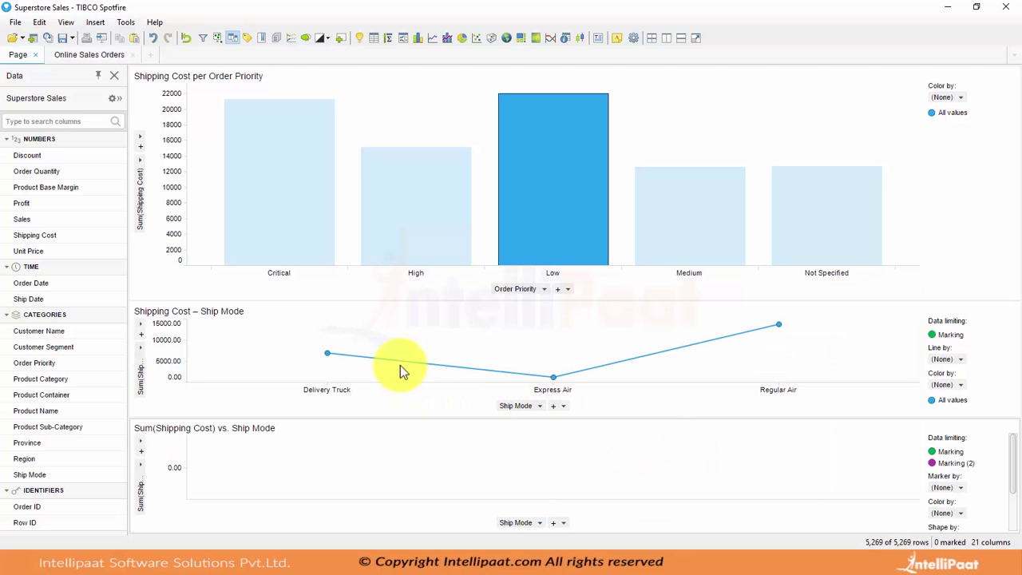
left_click_drag(375, 307, 860, 195)
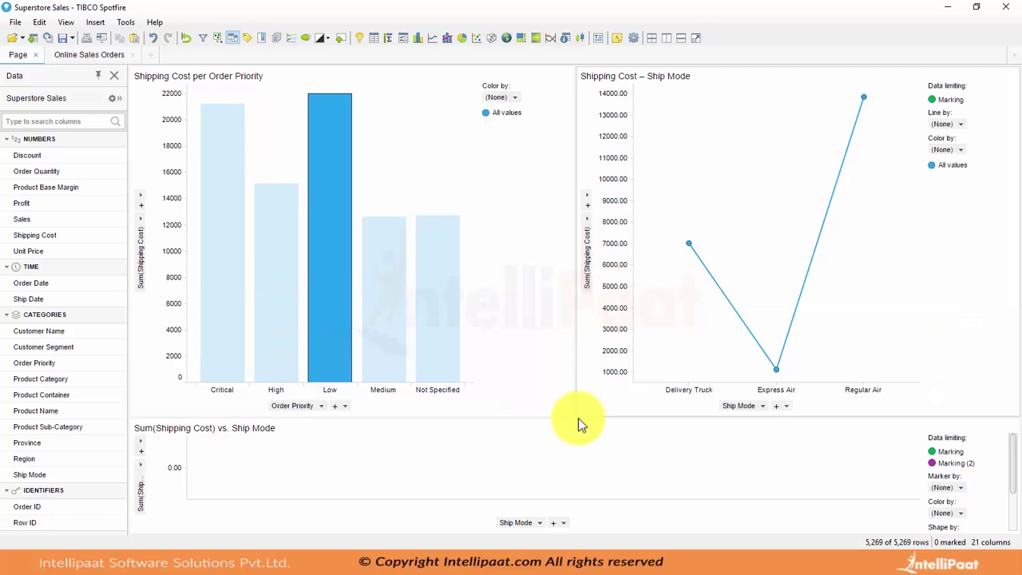
left_click_drag(577, 417, 565, 308)
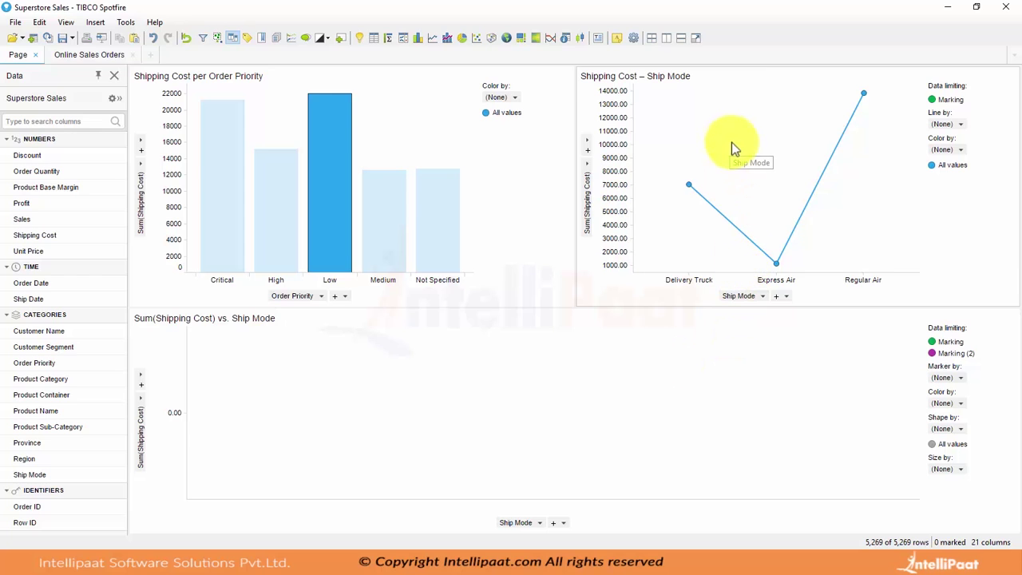
- Clear marking, then mark the Low bar and the Regular Air point (13,849.90)
left_click(379, 150)
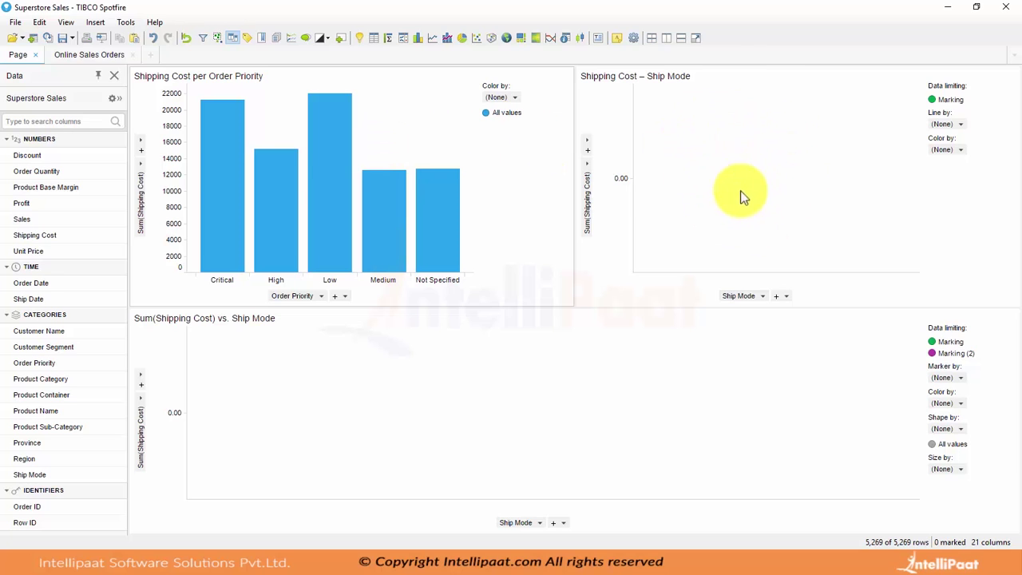
left_click(338, 150)
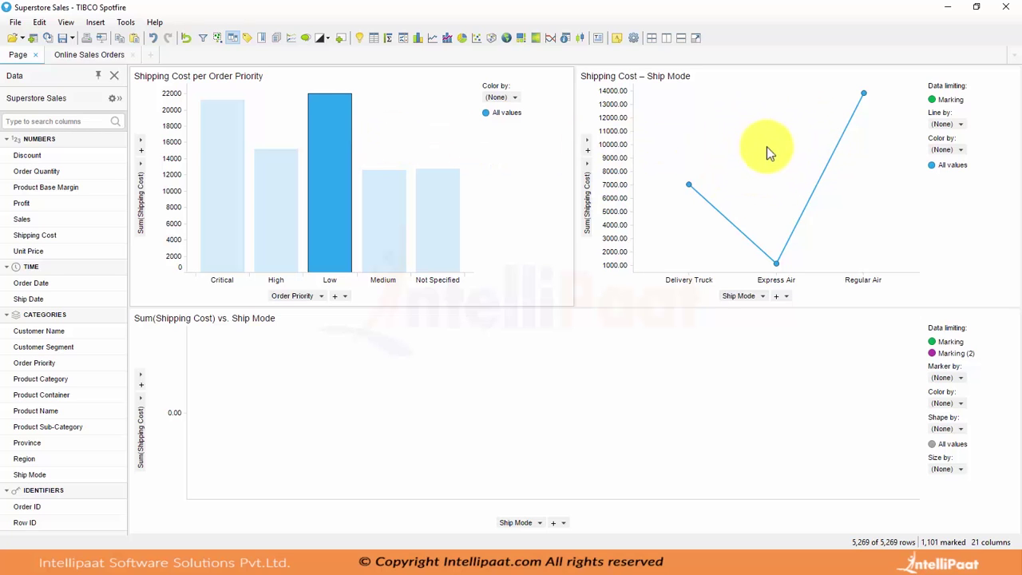
left_click(864, 95)
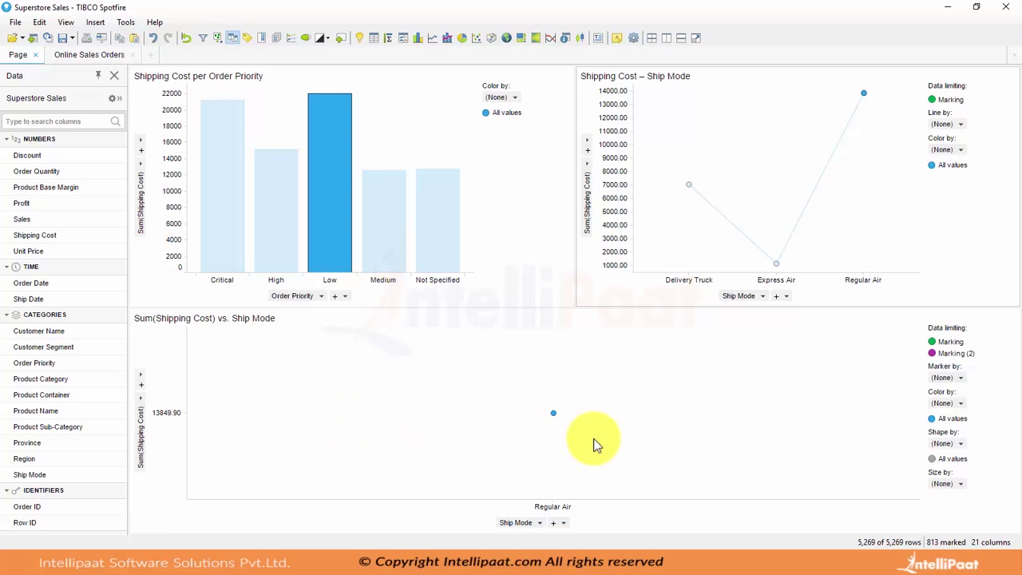
- Put Customer Name on the lower chart's X-axis
left_click(540, 523)
left_click_drag(642, 445, 638, 459)
left_click(551, 490)
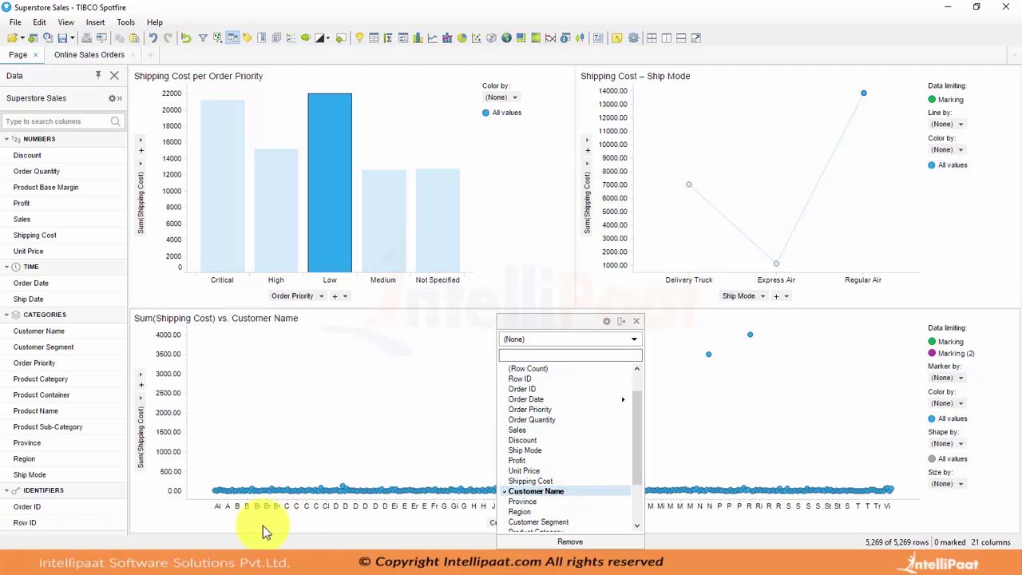
left_click(204, 524)
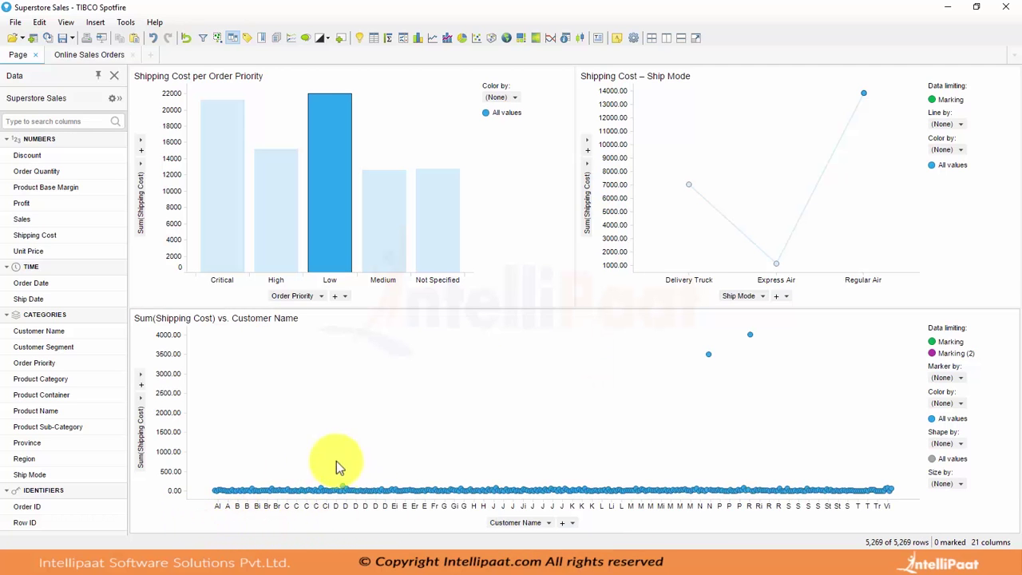
- Change the Shipping Cost Y-axis aggregation from Sum to (None) to plot individual values
left_click(140, 400)
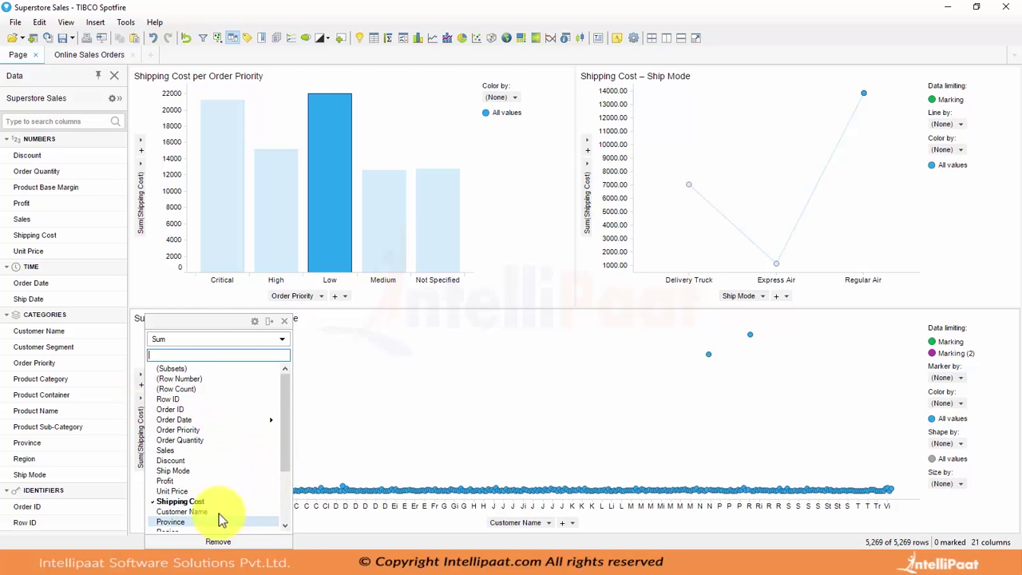
left_click(269, 343)
left_click(176, 372)
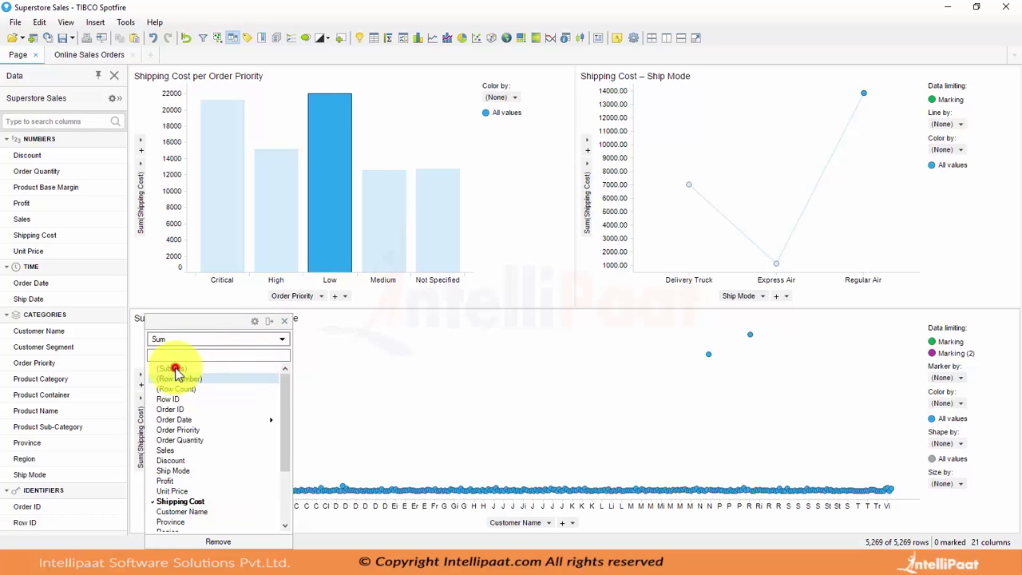
left_click(174, 369)
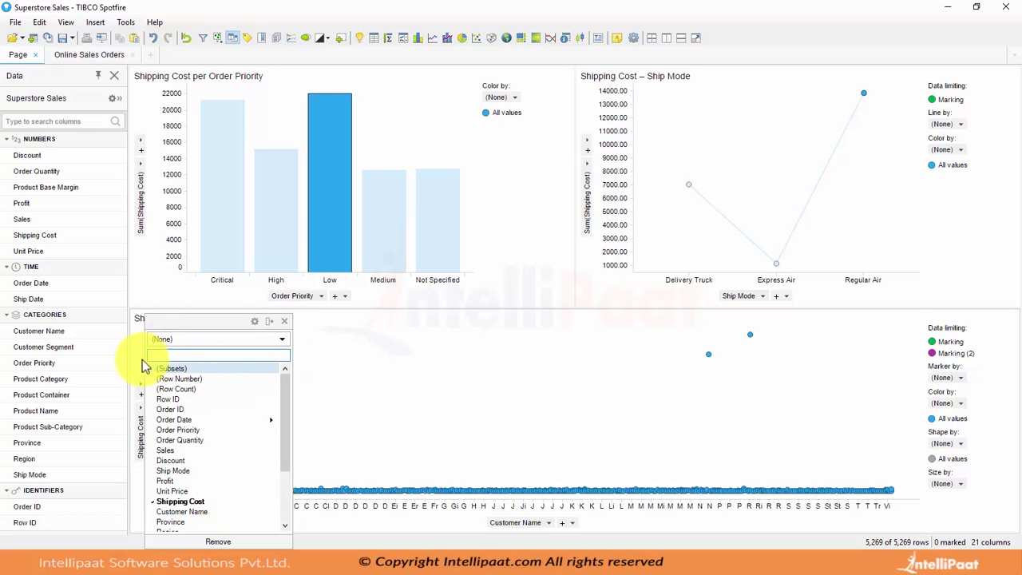
left_click(132, 364)
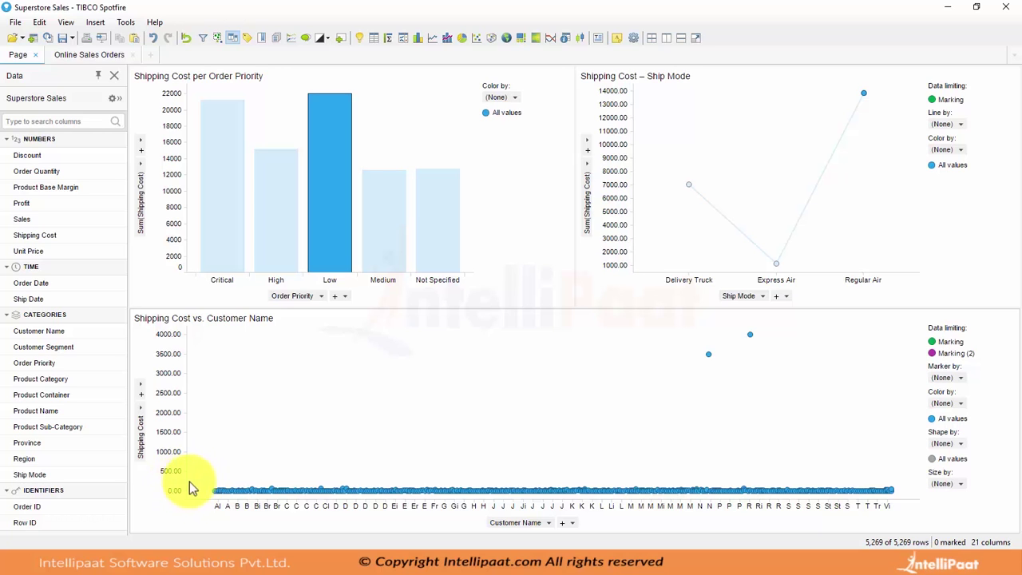
- Try marking low- and high-cost point groups and the Express Air point, clearing marks between attempts
left_click_drag(196, 483, 904, 499)
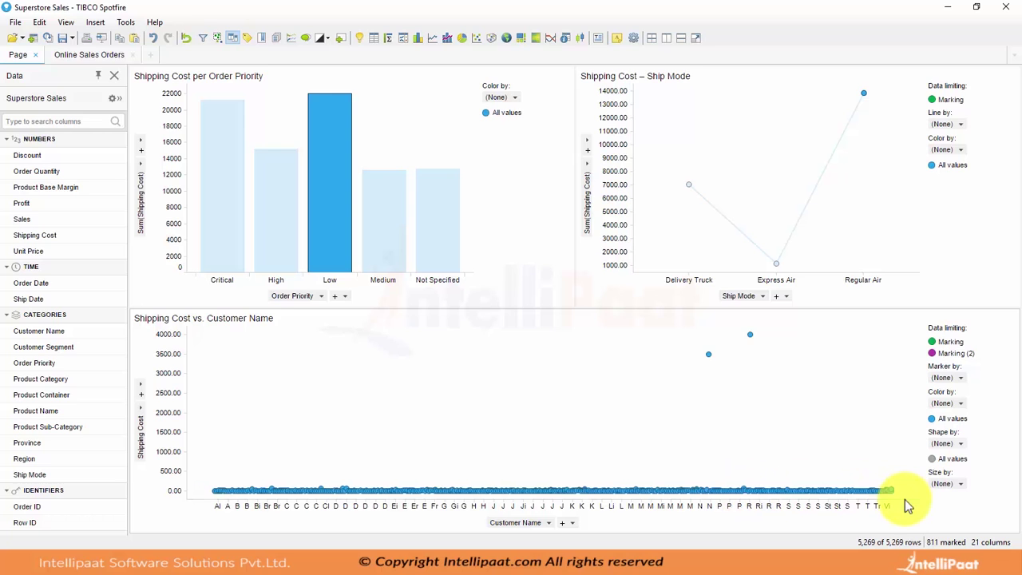
left_click(586, 413)
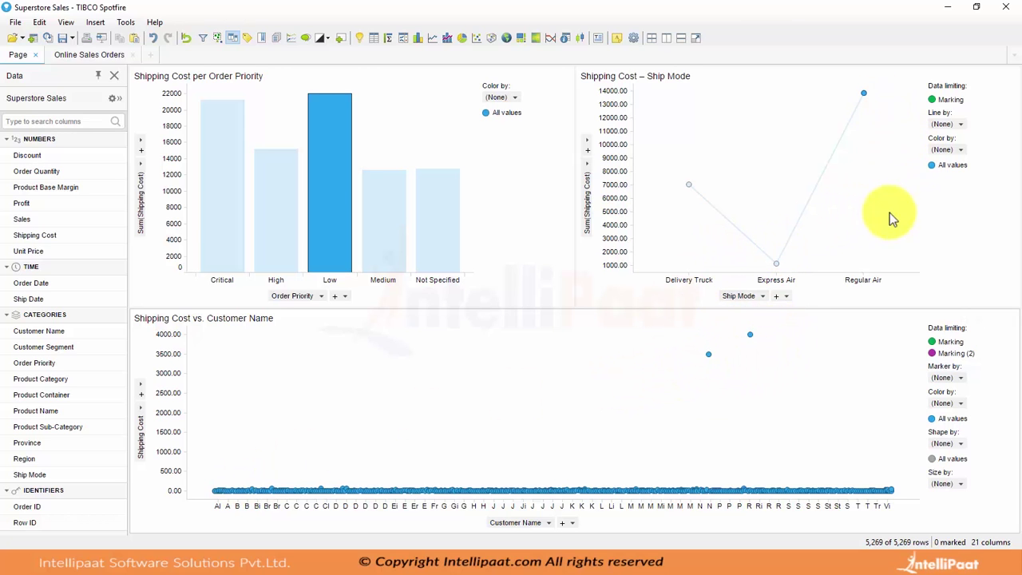
left_click(776, 264)
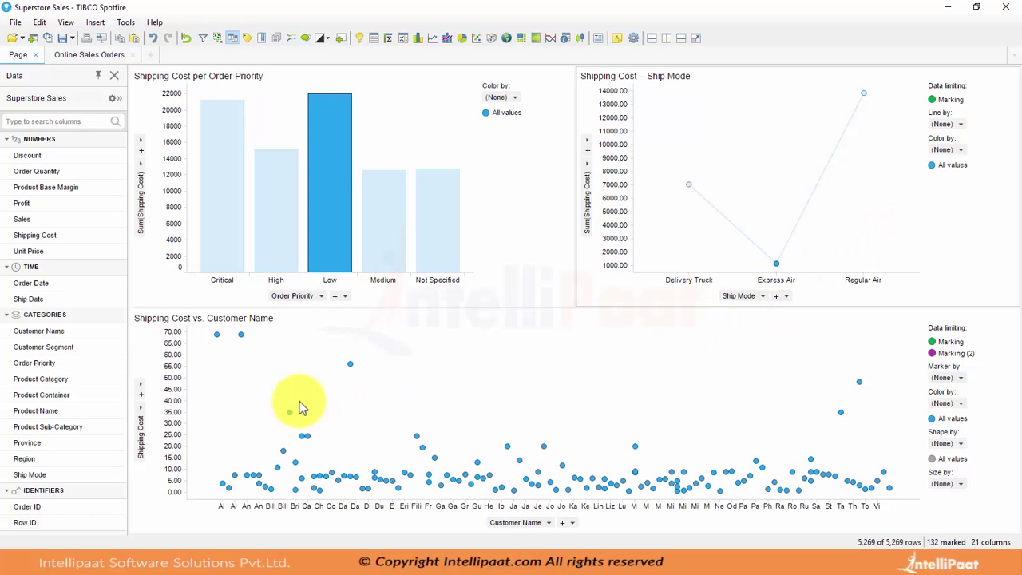
left_click_drag(200, 329, 894, 429)
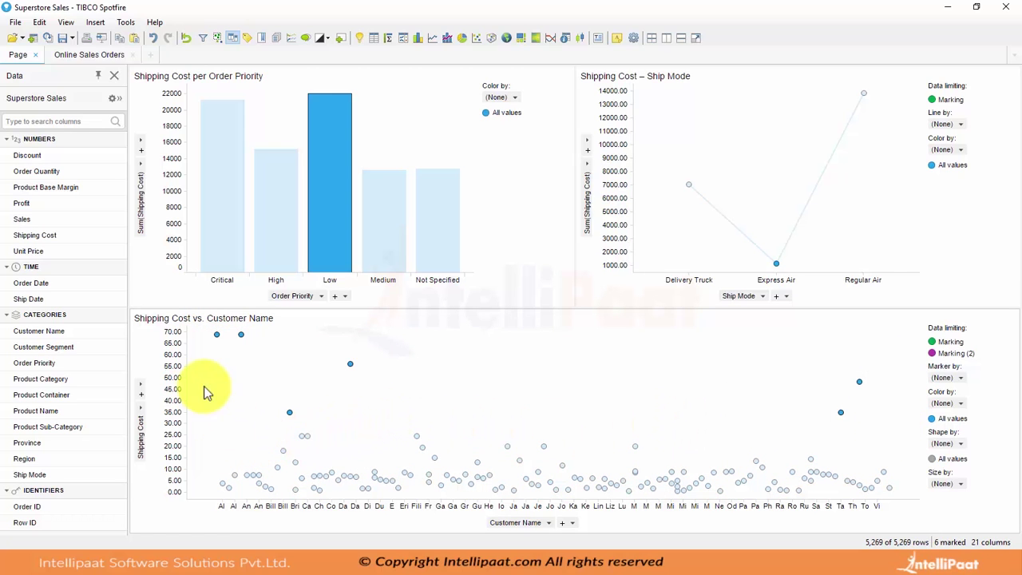
left_click_drag(205, 332, 536, 419)
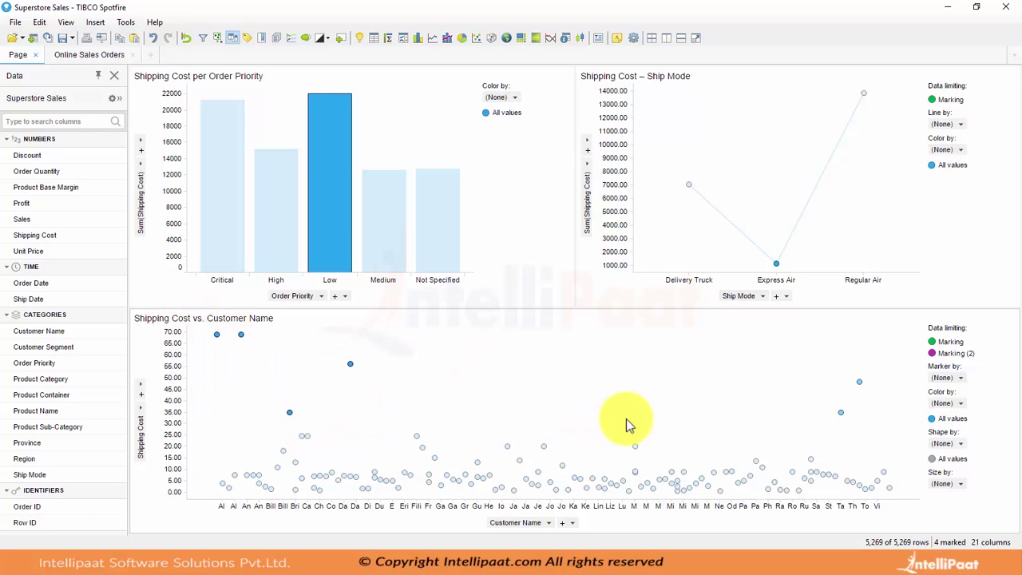
left_click(205, 352)
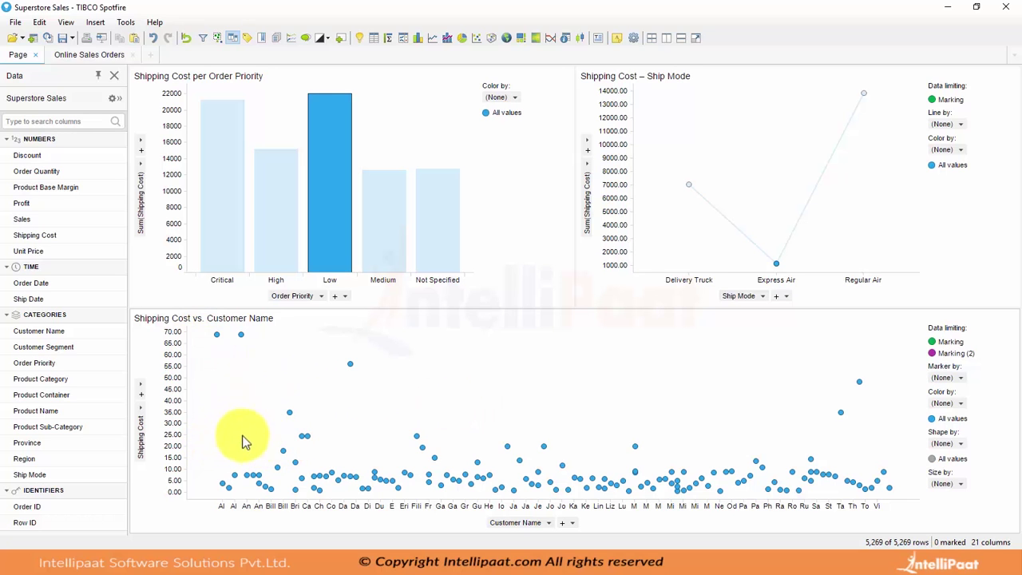
left_click_drag(199, 430, 977, 518)
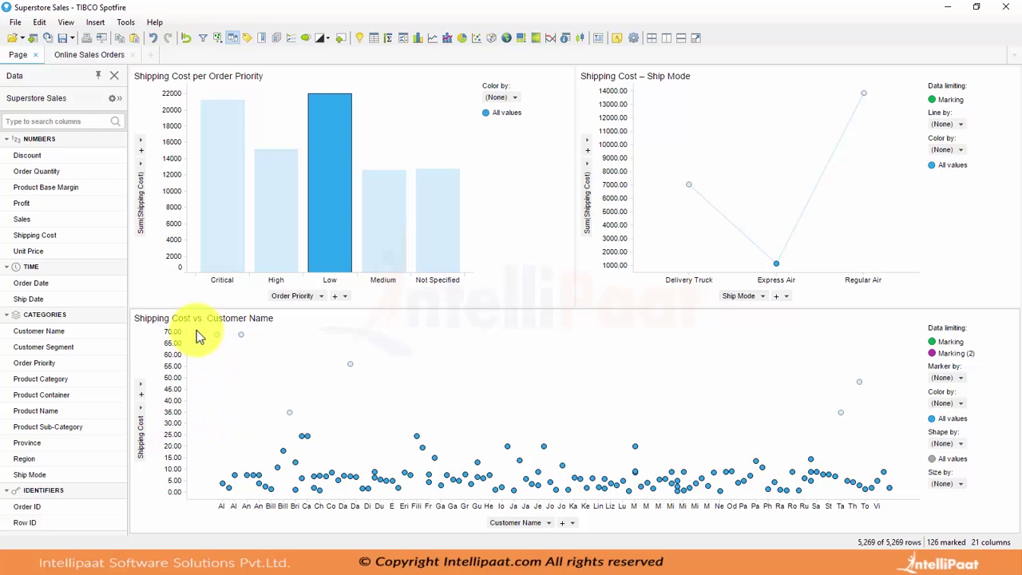
- Mark Delivery Truck bands, then Regular Air and the two outliers above 3,500
mouse_move(204, 331)
left_mouse_down()
mouse_move(303, 400)
mouse_move(434, 433)
mouse_move(902, 433)
left_mouse_up()
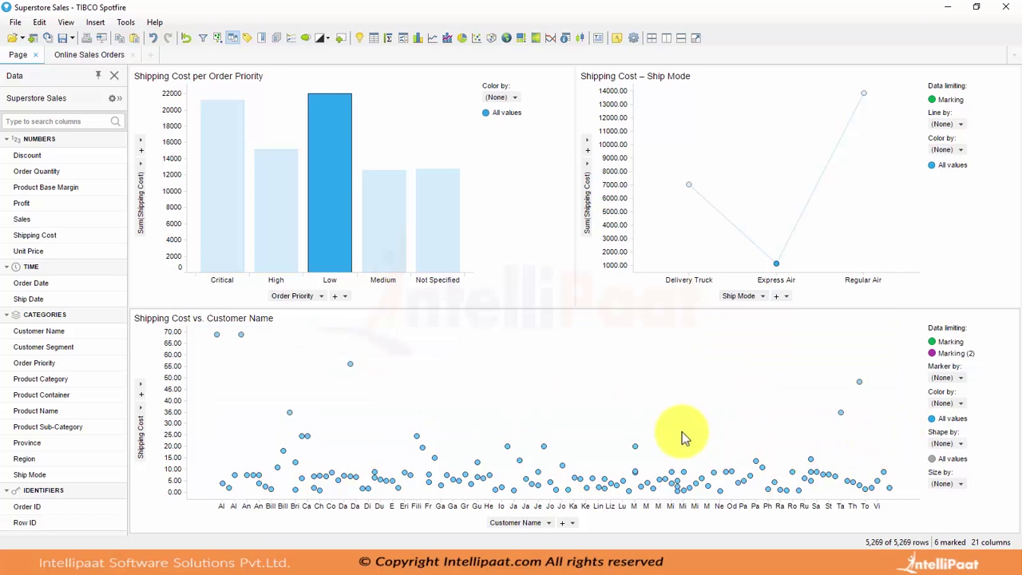
left_click(467, 381)
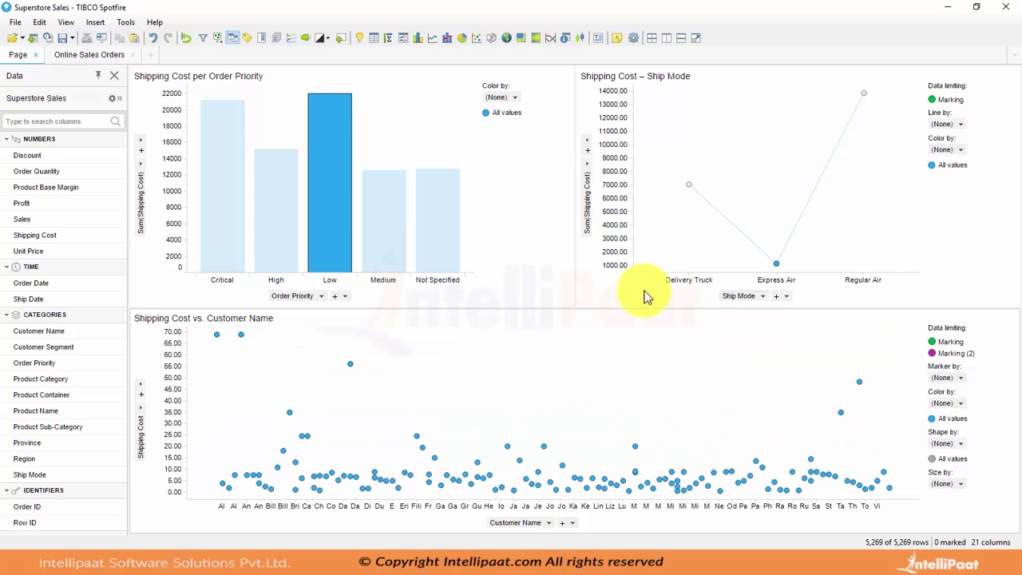
left_click(688, 185)
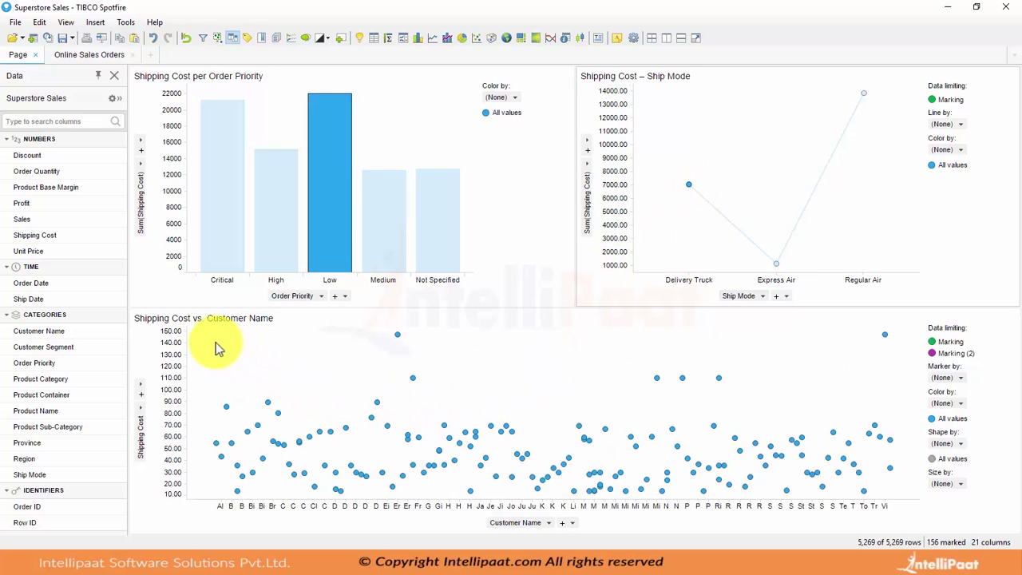
left_click_drag(199, 335, 498, 388)
left_click_drag(198, 330, 898, 391)
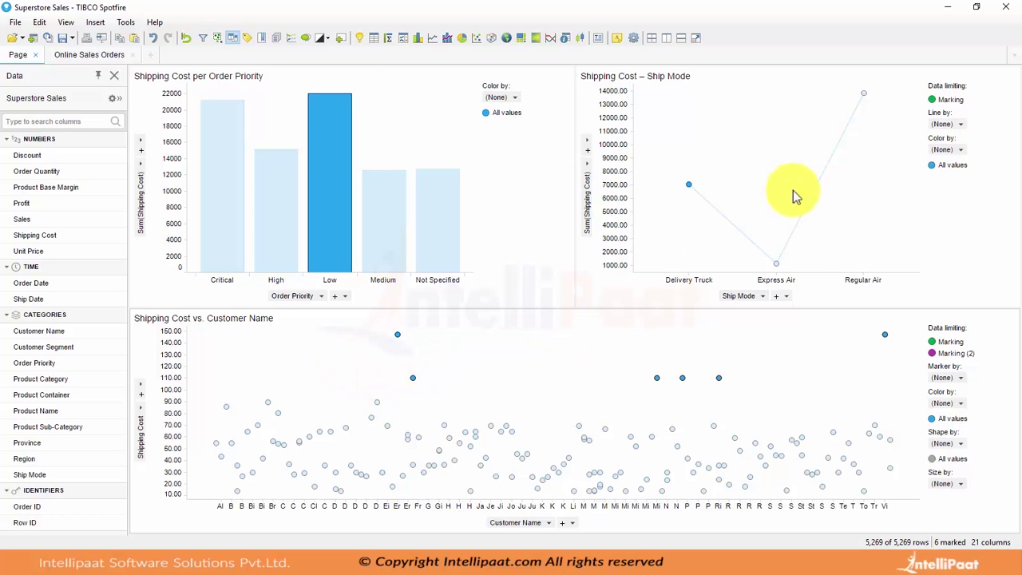
left_click(863, 91)
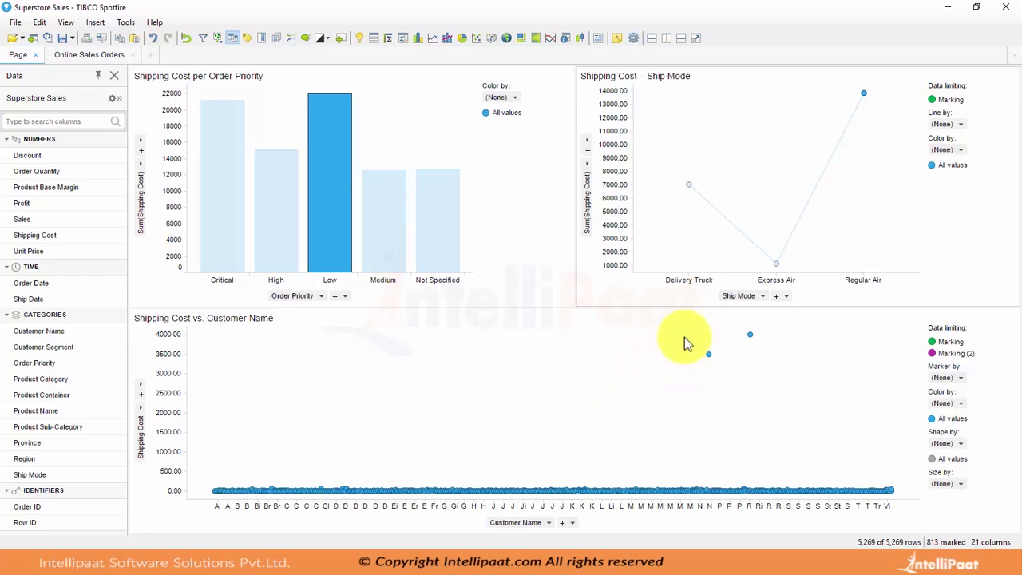
left_click_drag(681, 331, 788, 380)
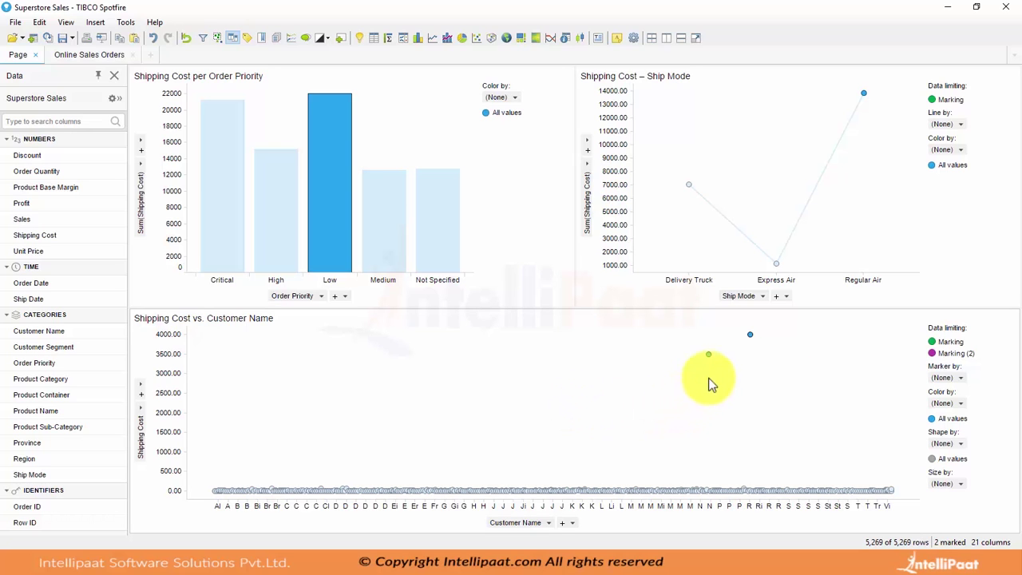
- Switch the lower scatter plot to a table, then undo it back to a scatter plot
right_click(497, 374)
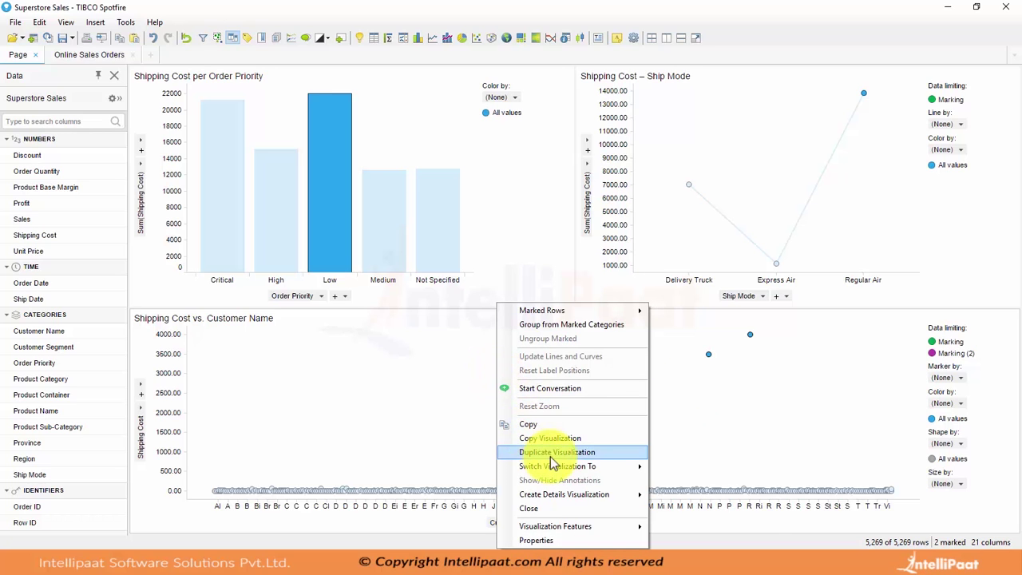
mouse_move(565, 469)
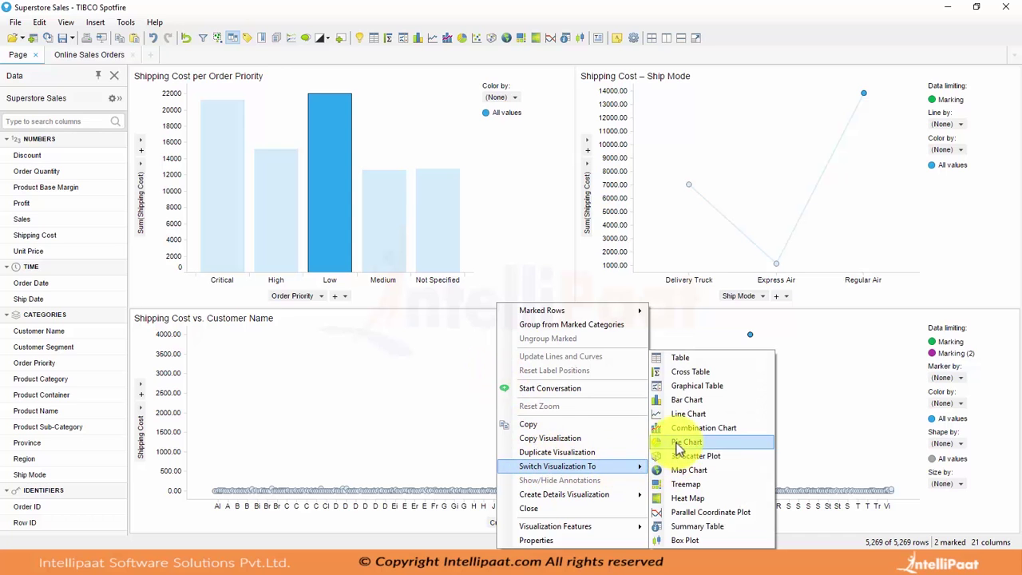
left_click(677, 358)
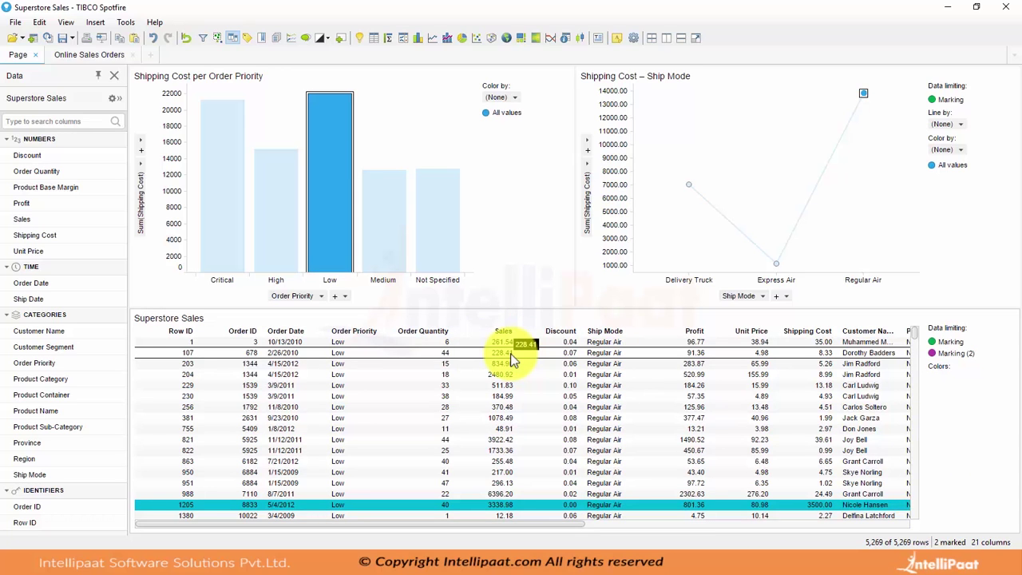
key("ctrl+z")
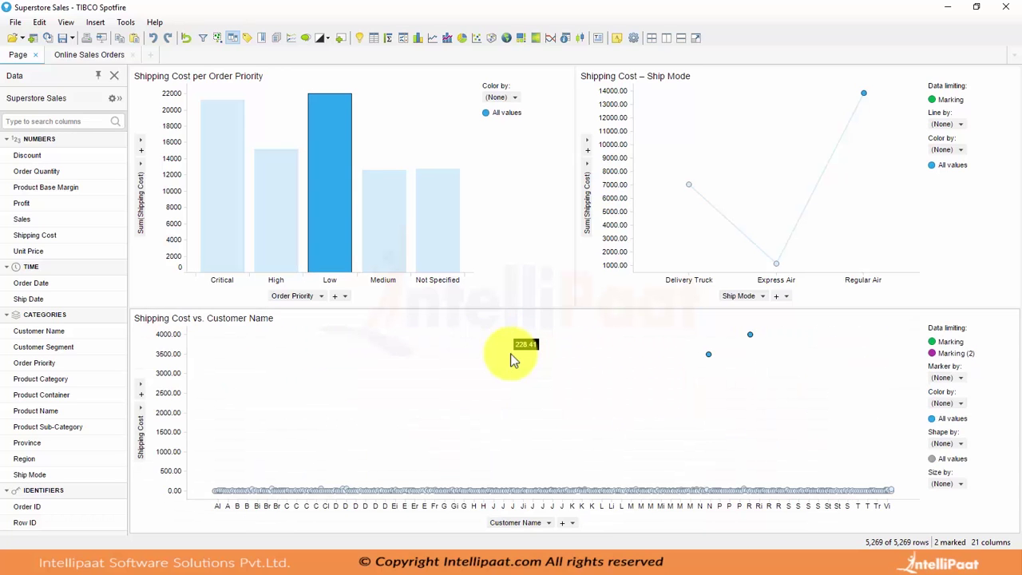
- Create a details table of the marked rows and dock it beside the scatter plot
right_click(511, 360)
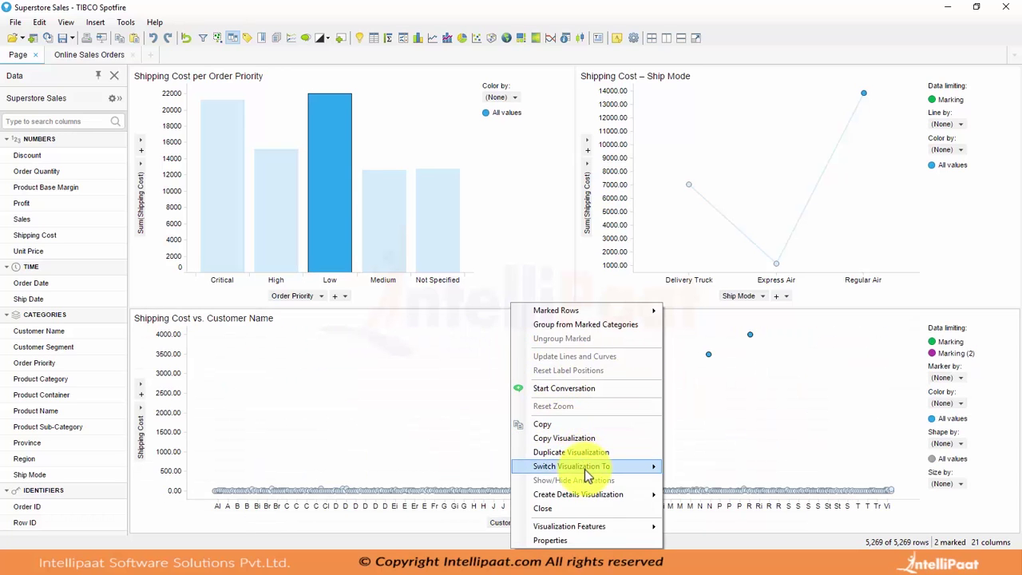
mouse_move(576, 466)
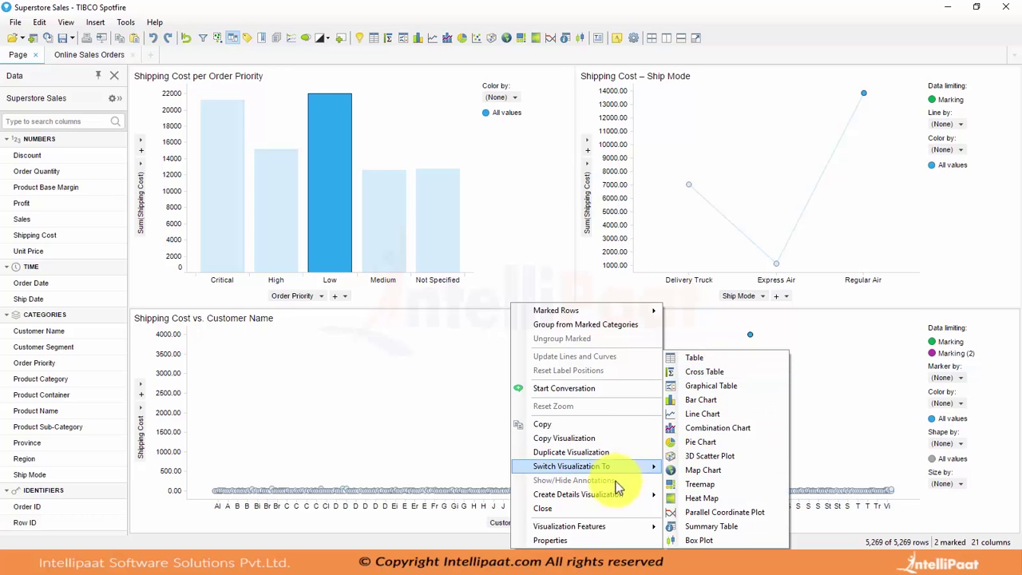
mouse_move(601, 495)
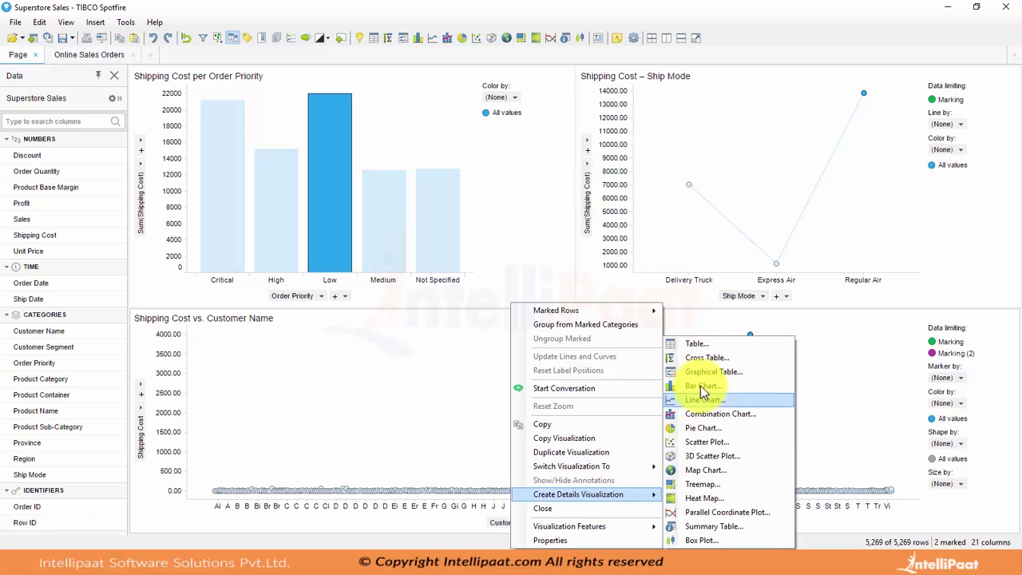
left_click(700, 344)
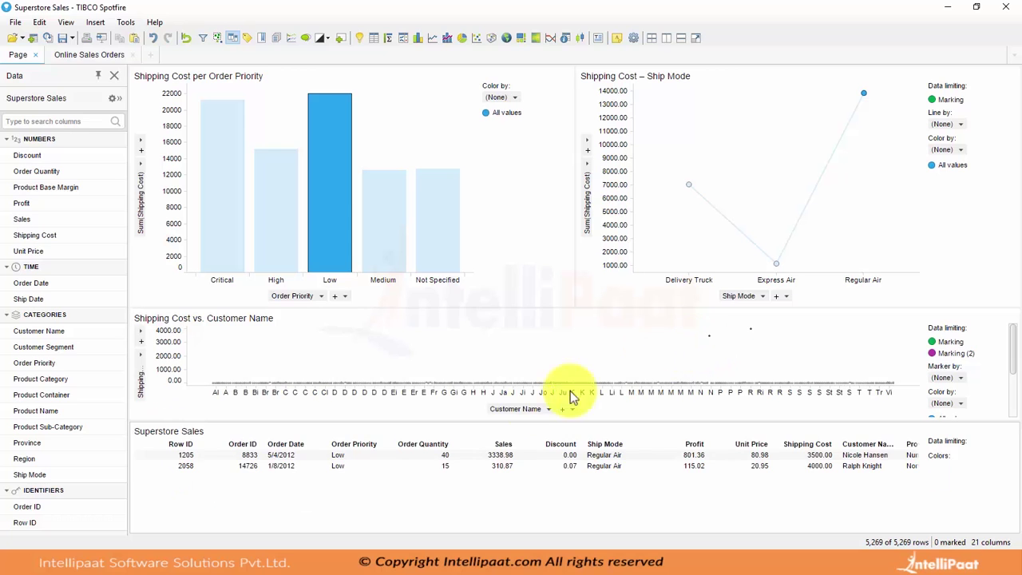
left_click_drag(489, 431, 947, 391)
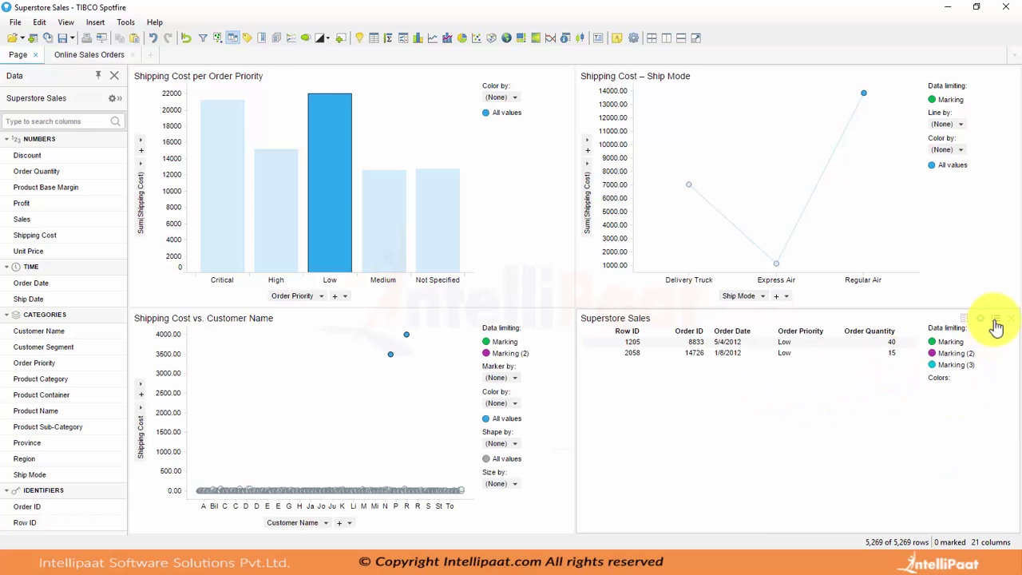
- Hide the table's legend and widen the scatter plot by moving the divider right
left_click(995, 322)
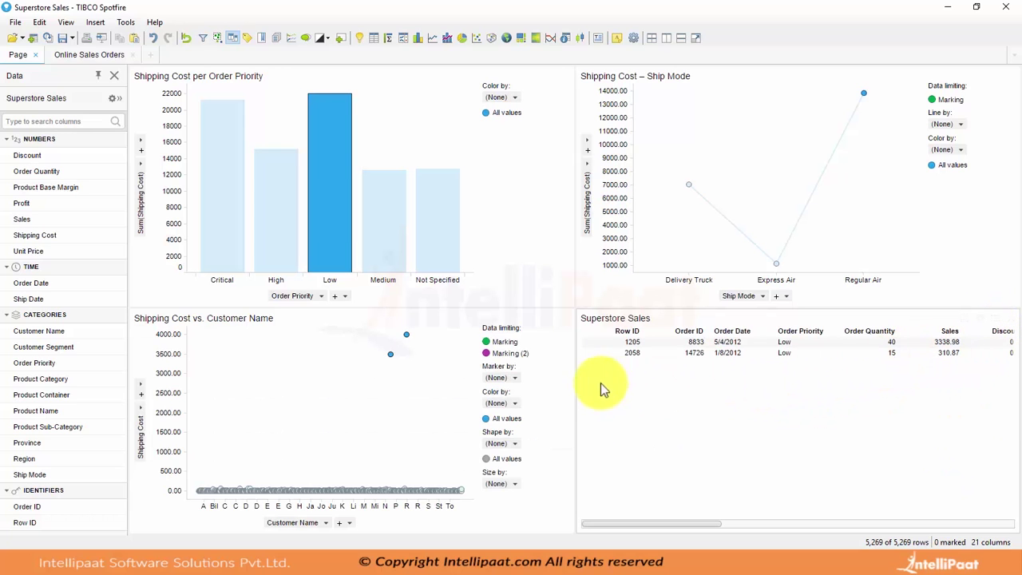
left_click_drag(575, 377, 680, 382)
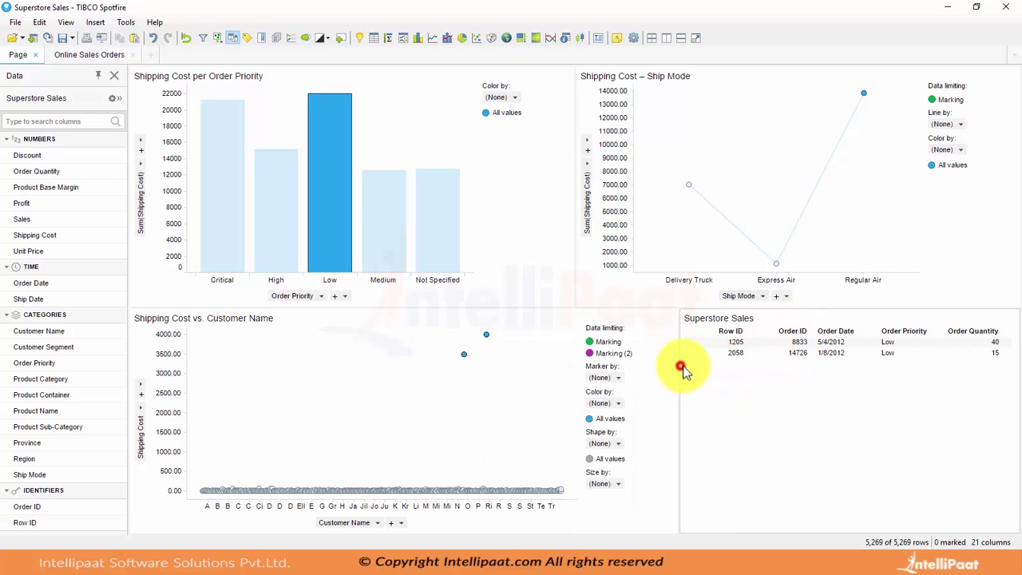
left_click_drag(676, 375, 726, 382)
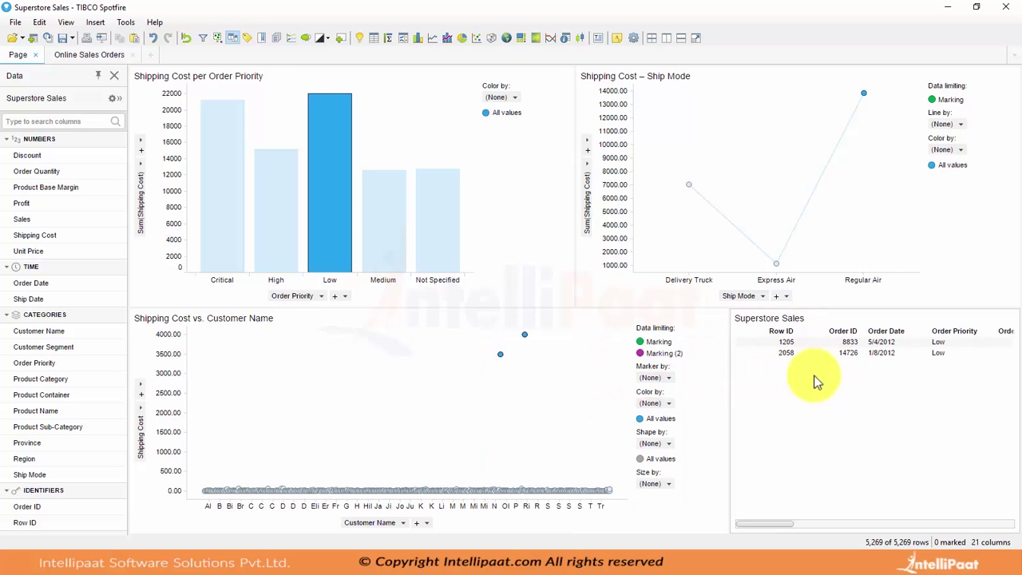
- Mark the outliers, then Delivery Truck and its six highest-cost orders in the table
left_click_drag(480, 338, 563, 362)
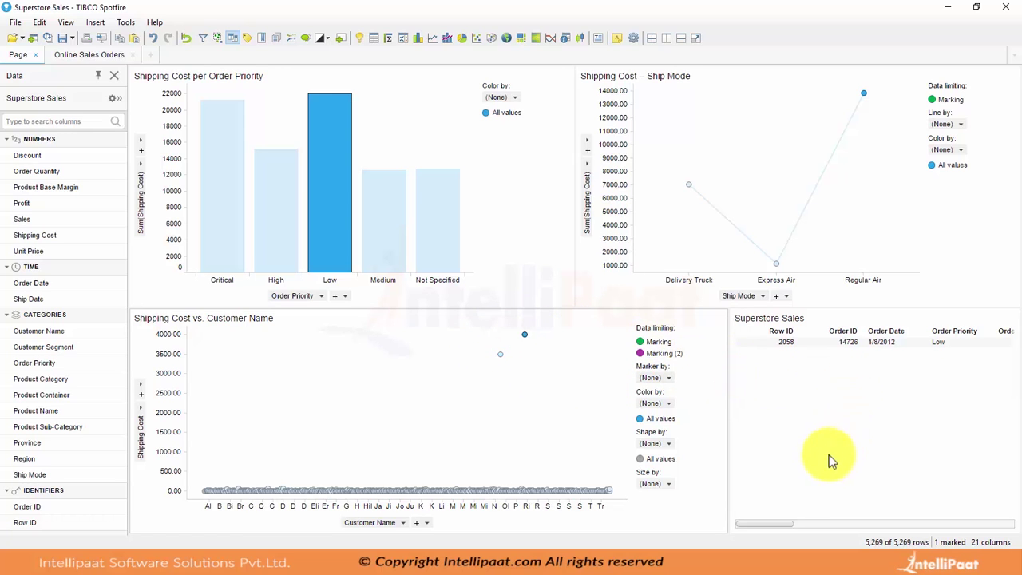
left_click_drag(762, 524, 734, 520)
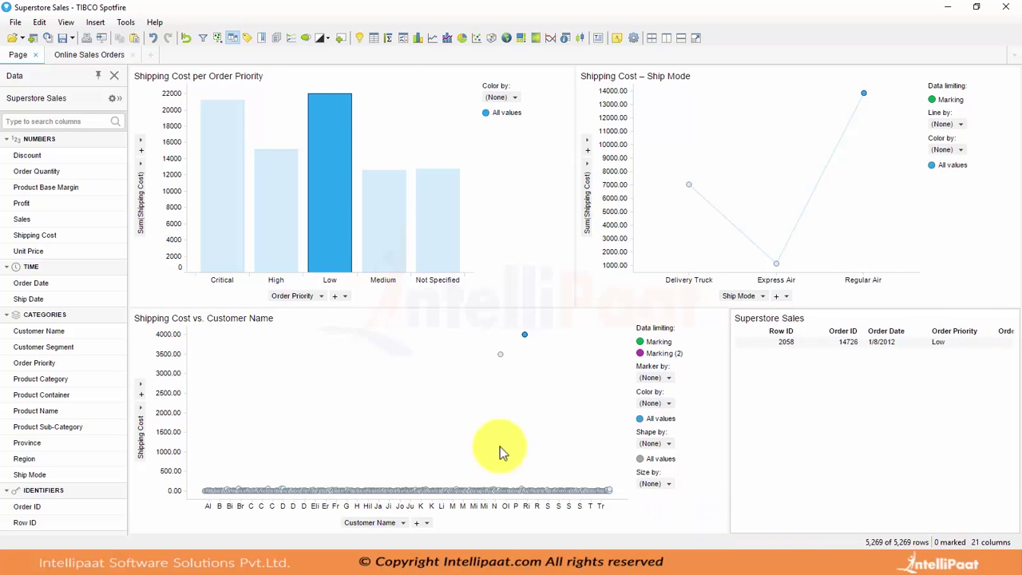
left_click(474, 342)
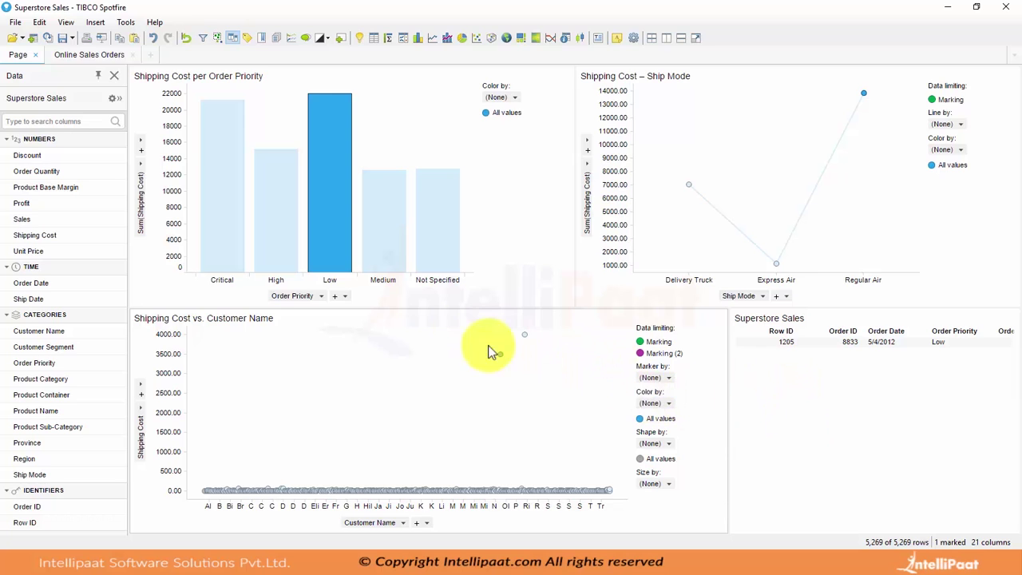
left_click_drag(465, 326, 591, 379)
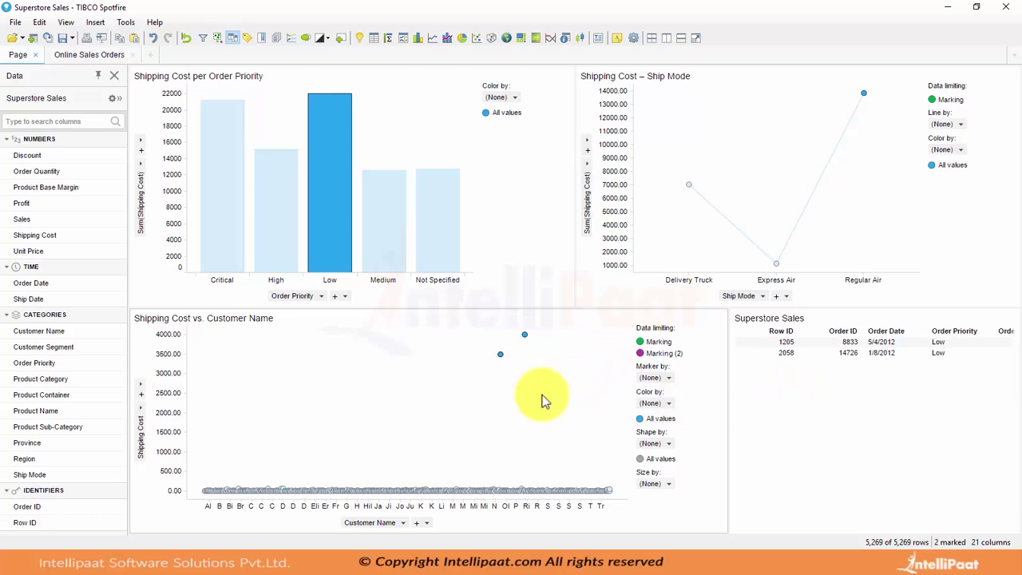
left_click(688, 184)
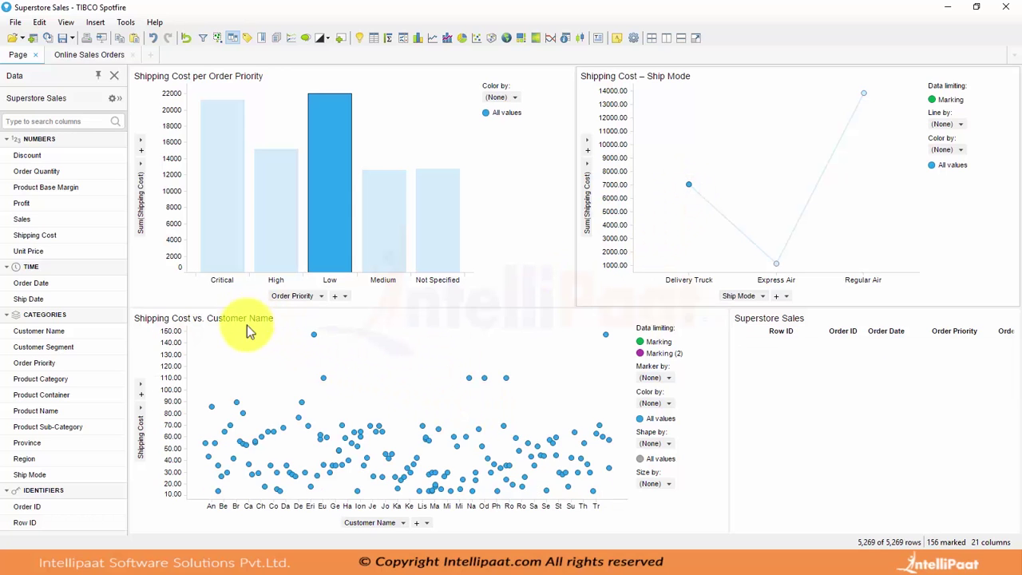
left_click_drag(224, 334, 513, 389)
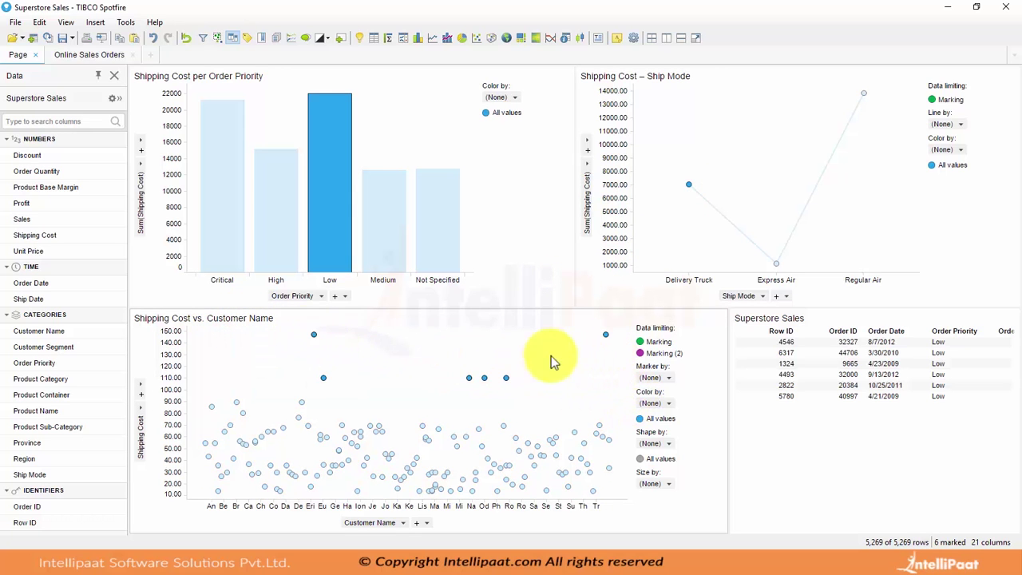
- Close the details table, open Details-on-Demand, and mark the top-right outlier costing 147.12
right_click(792, 437)
left_click(828, 509)
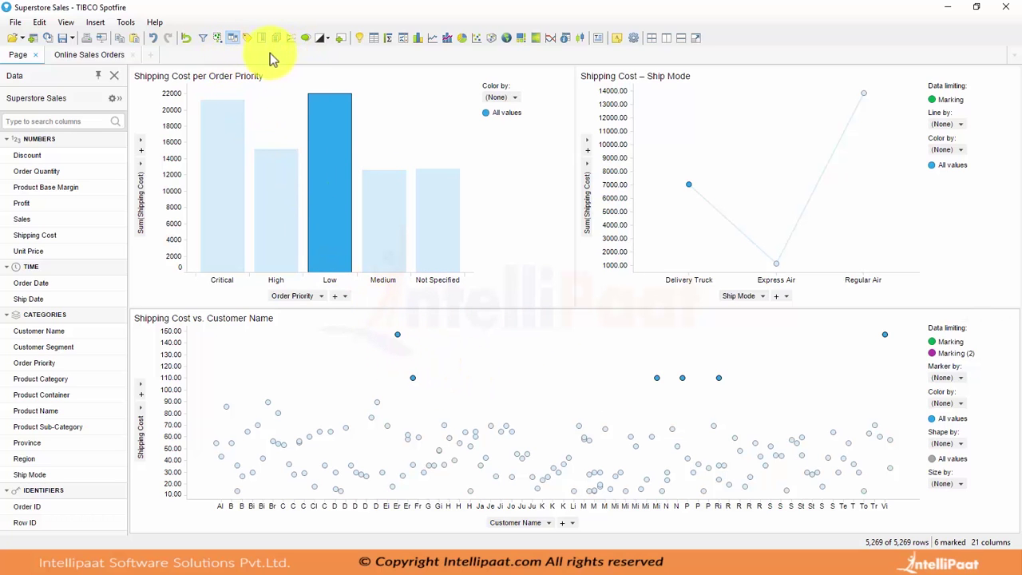
left_click(217, 39)
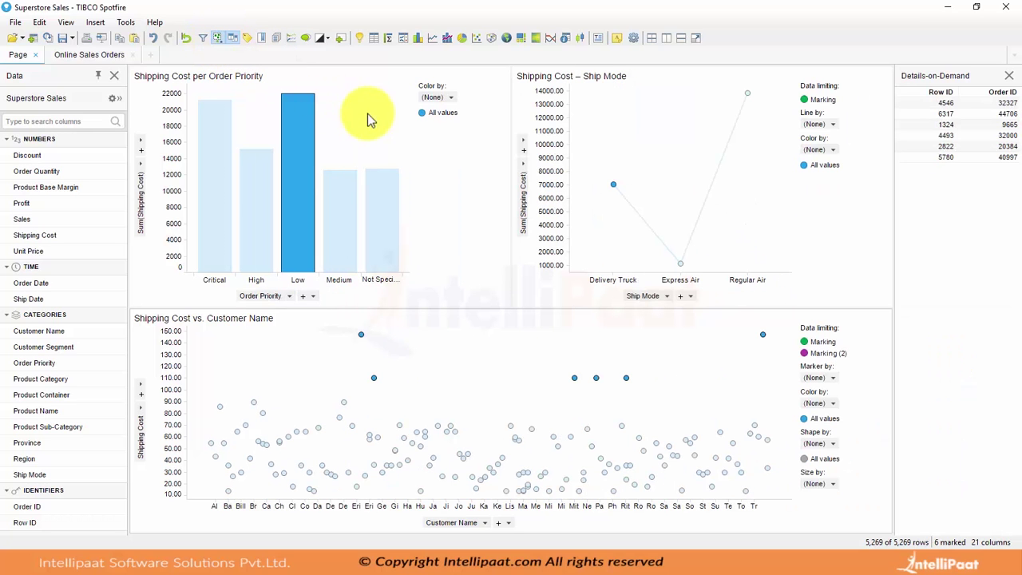
left_click(762, 334)
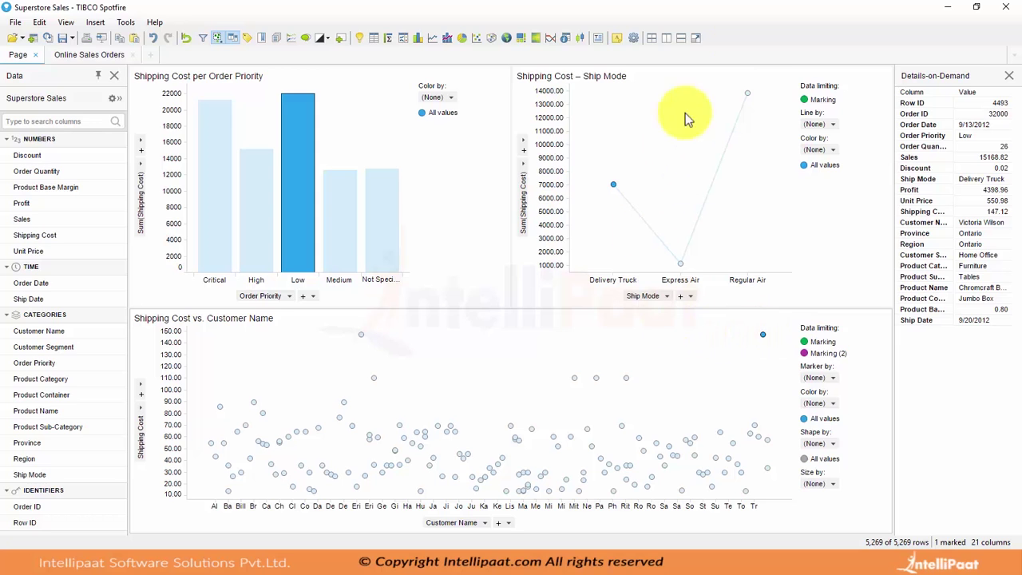
- Mark Regular Air, then both the 3,500 and 4,000 outliers using Ctrl+click
left_click(746, 93)
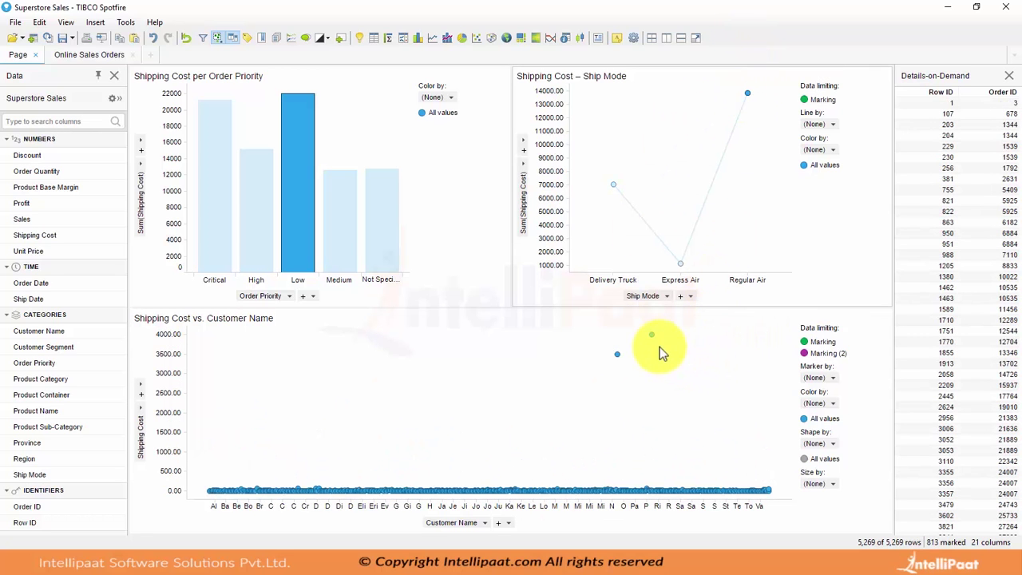
left_click(651, 335)
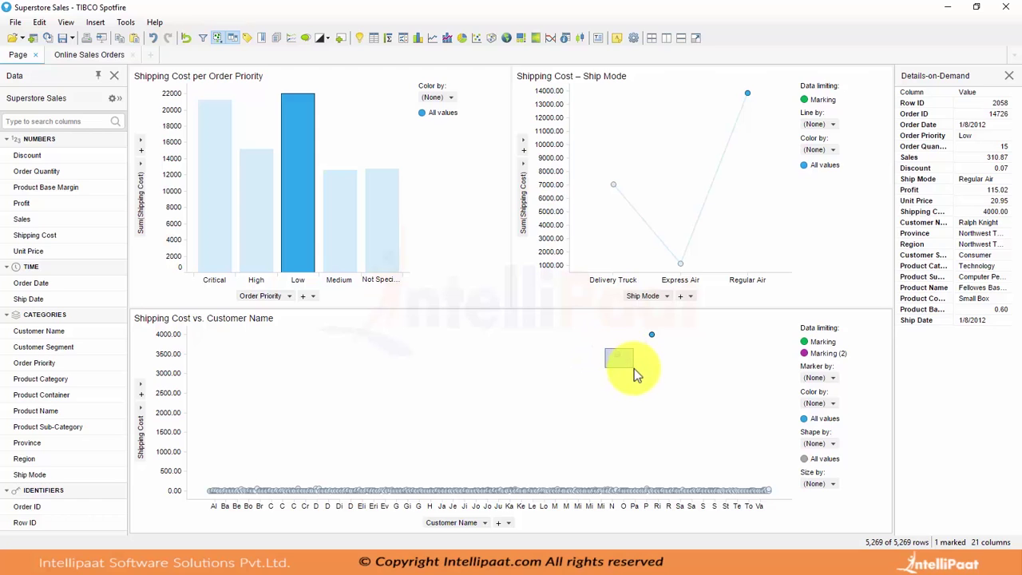
left_click_drag(634, 368, 634, 368)
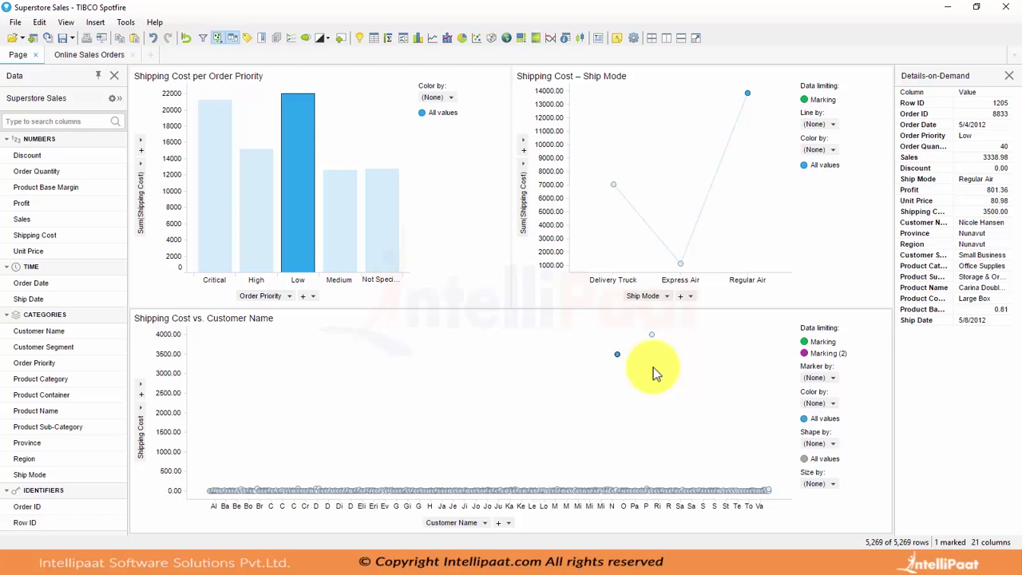
left_click_drag(585, 326, 696, 373)
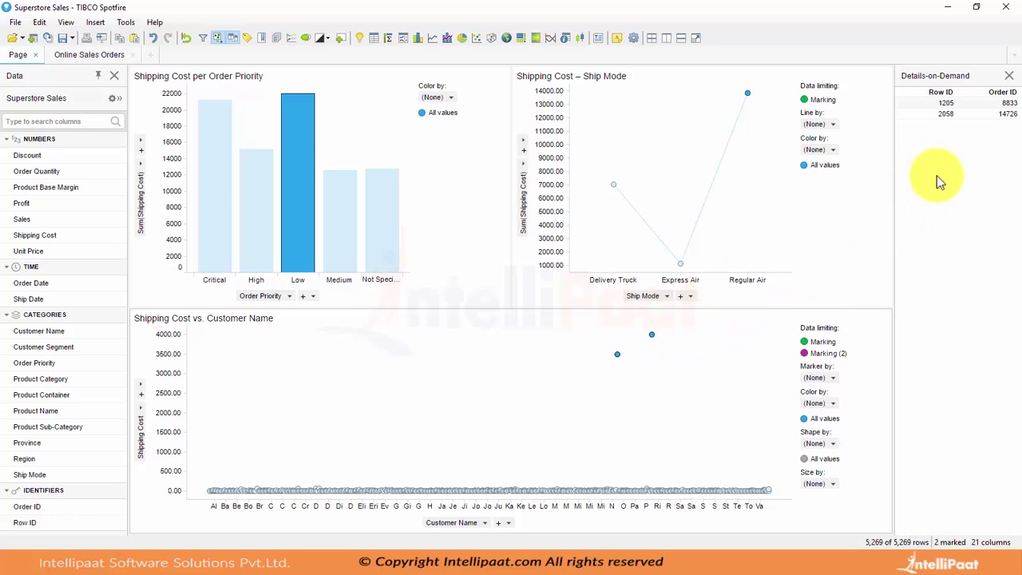
left_click(617, 353)
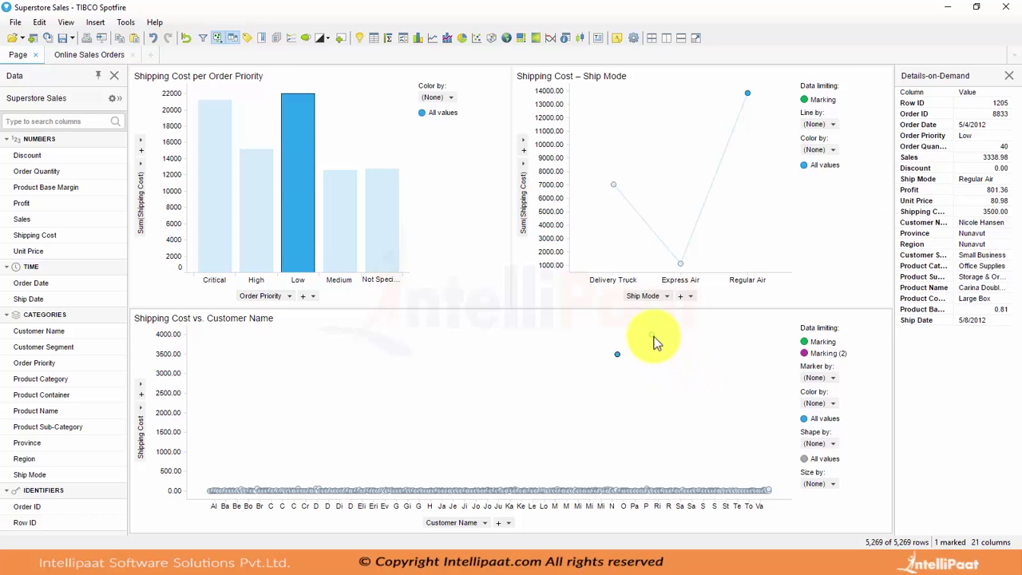
left_click(652, 334)
left_click(617, 353, "ctrl")
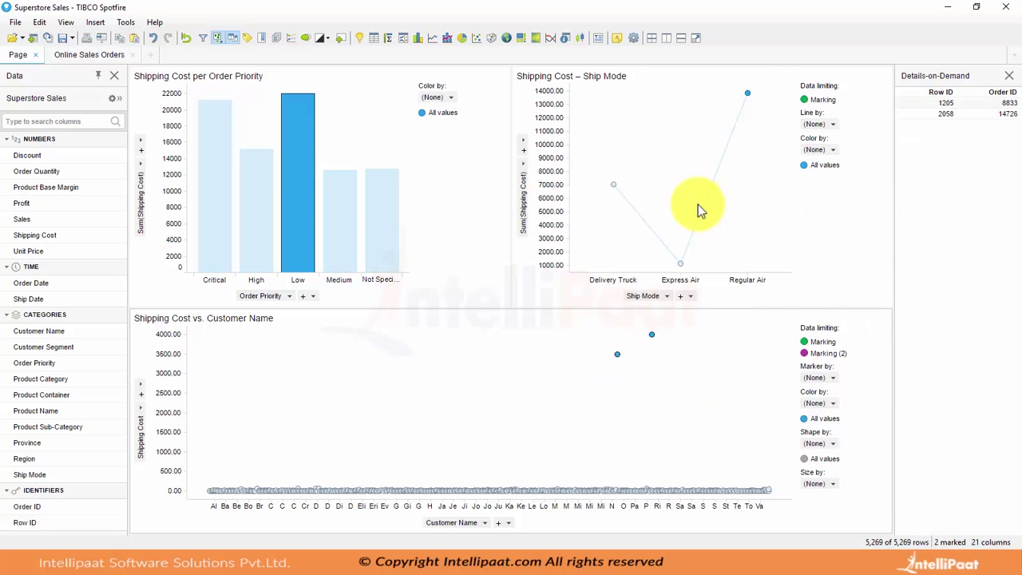
- Mark Medium priority, Express Air, and the two highest-cost Medium priority orders
left_click(339, 240)
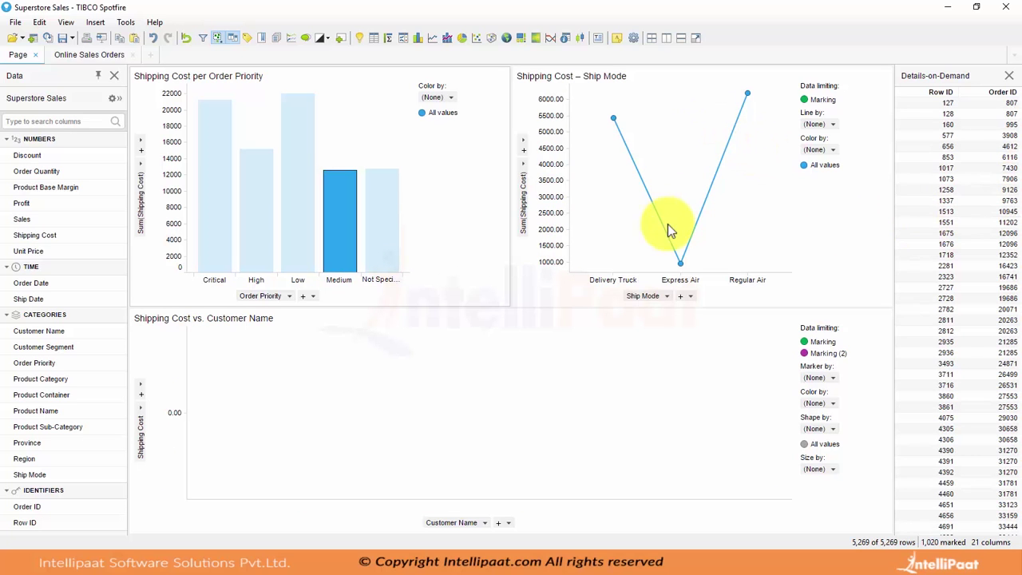
left_click(652, 236)
left_click_drag(651, 236, 730, 274)
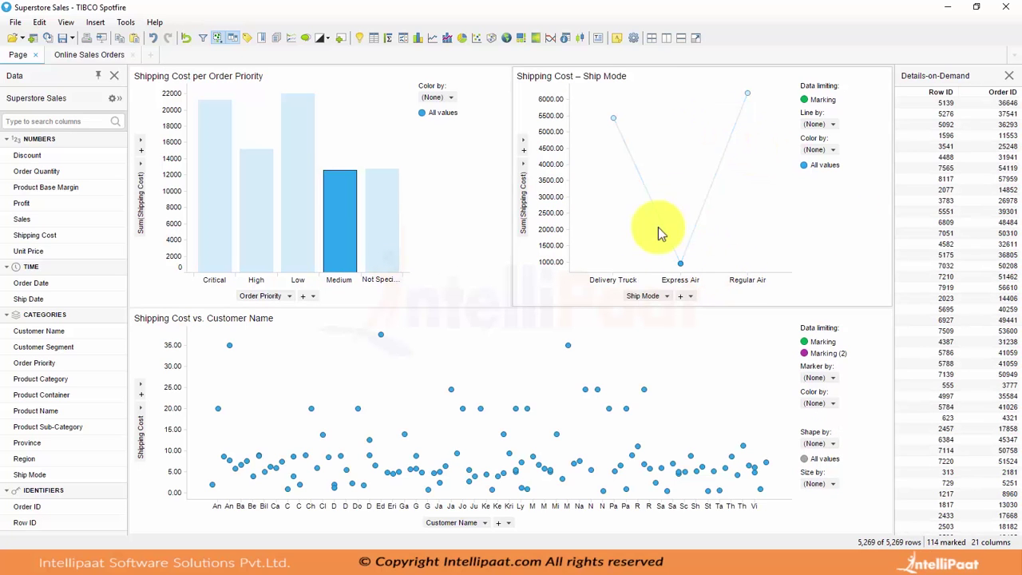
left_click_drag(281, 334, 627, 375)
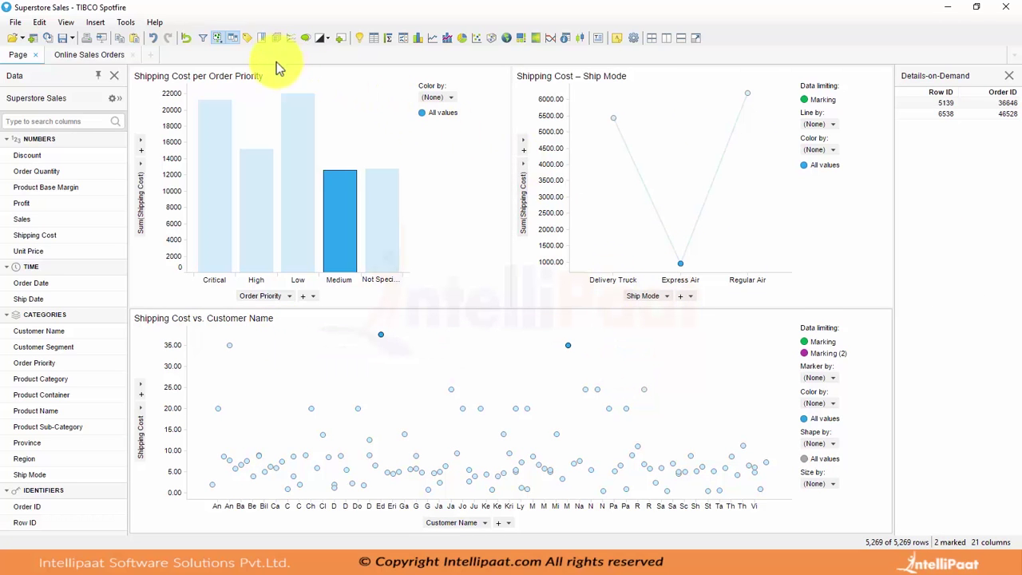
- Mark Low priority and its two high-cost outliers, then clear all marking to 0 rows
left_click(295, 111)
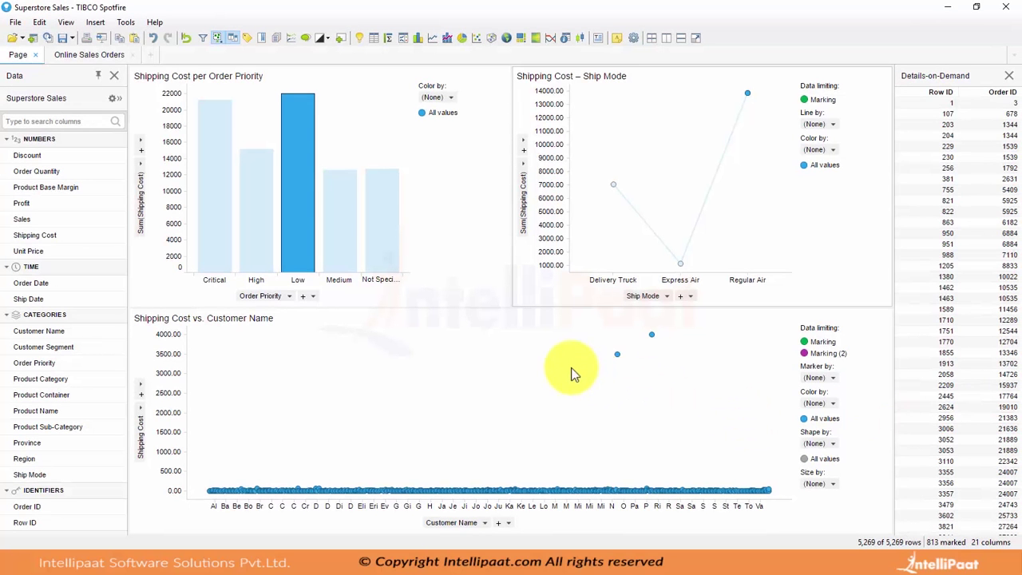
left_click_drag(583, 330, 692, 392)
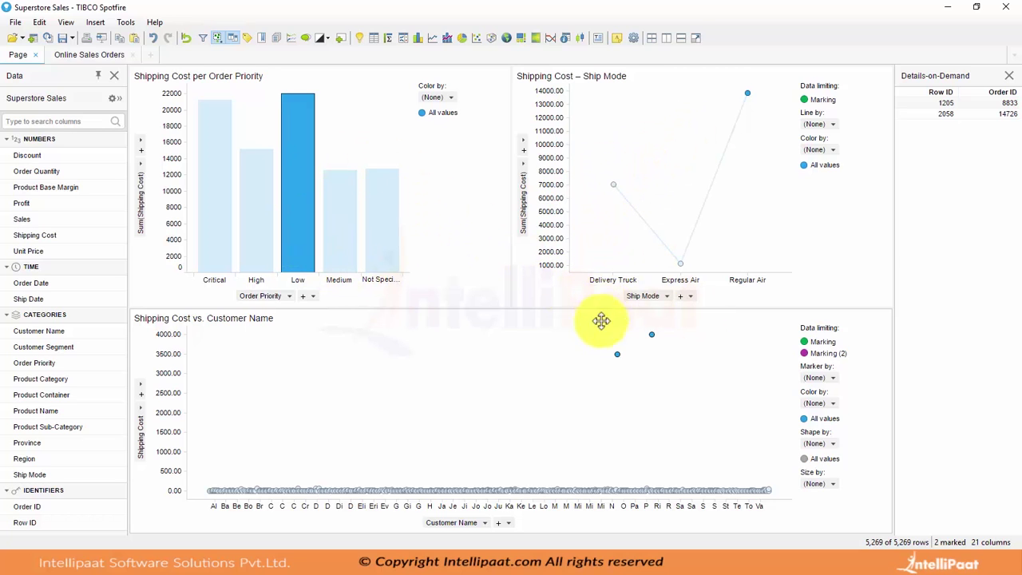
left_click_drag(199, 476, 827, 506)
left_click(449, 414)
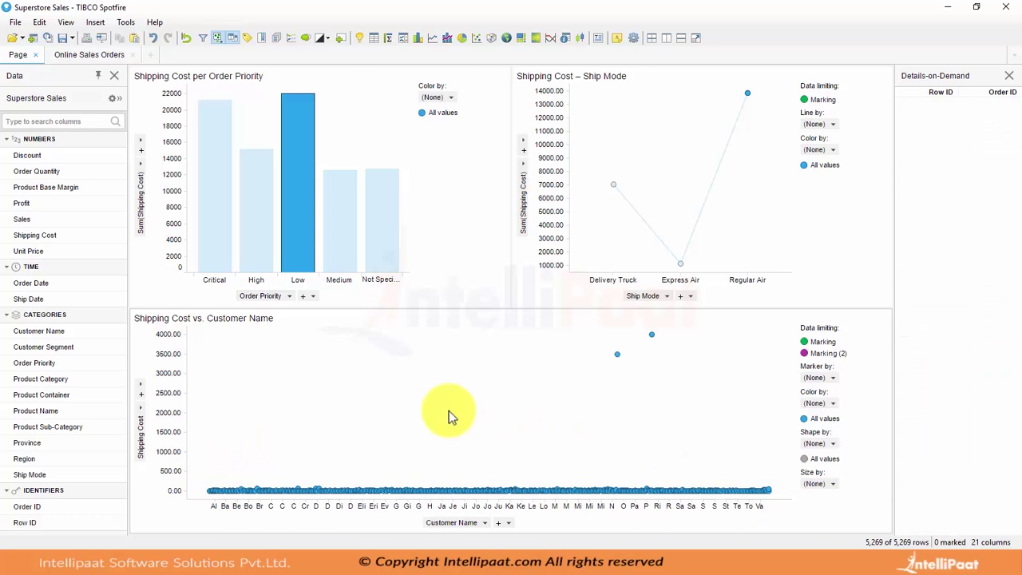